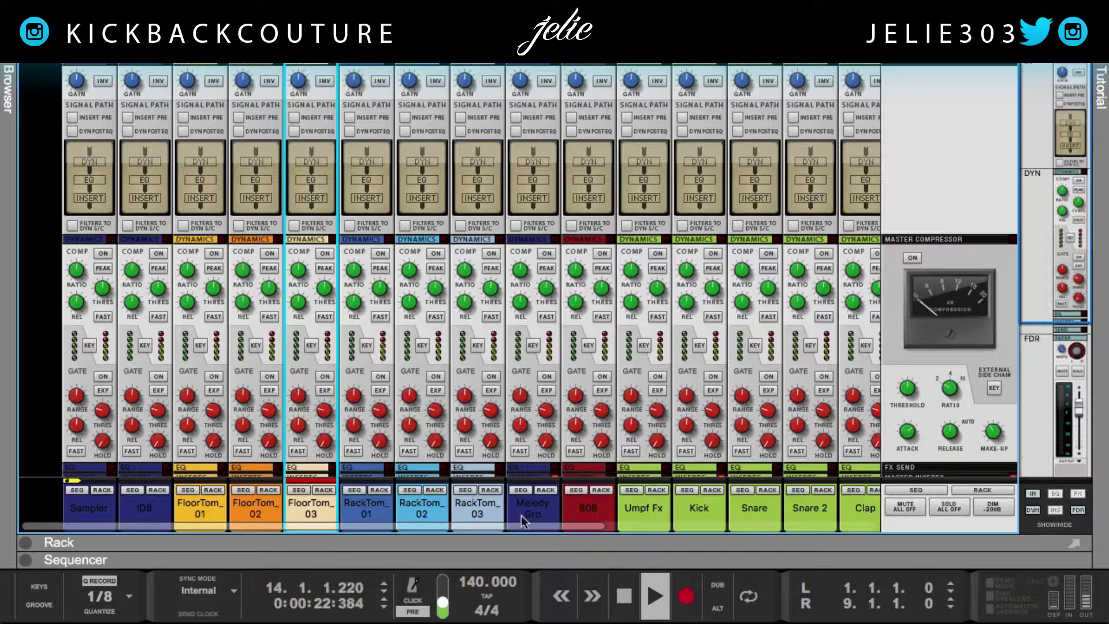
# Stop playback and return the song position to the start
pyautogui.click(619, 591)
pyautogui.click(621, 595)
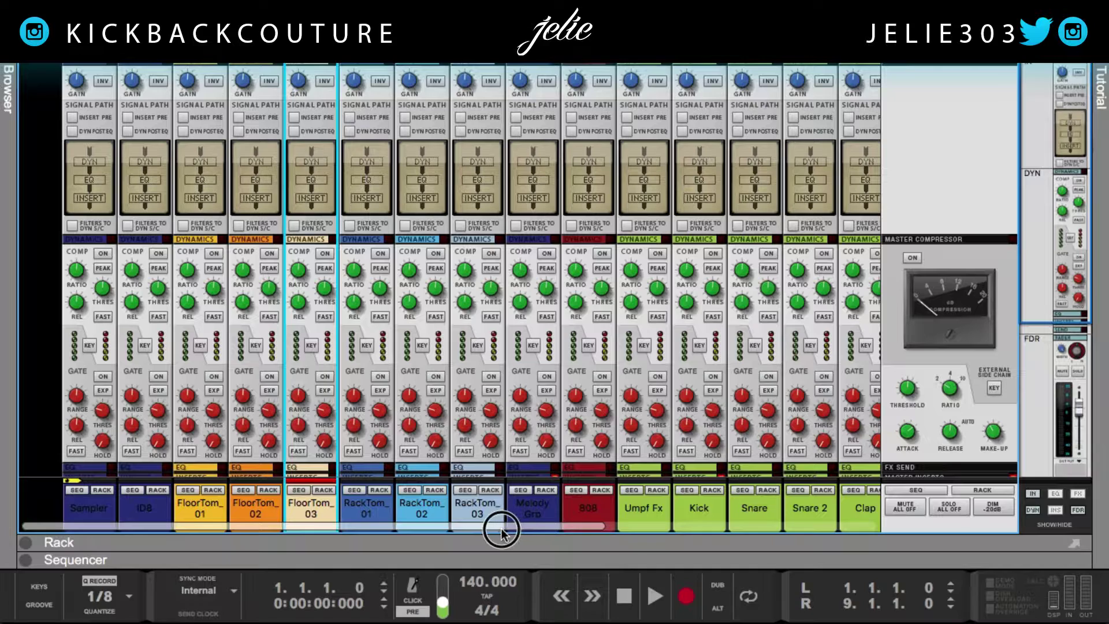
pyautogui.scroll(-5, 503, 523)
pyautogui.scroll(5, 402, 433)
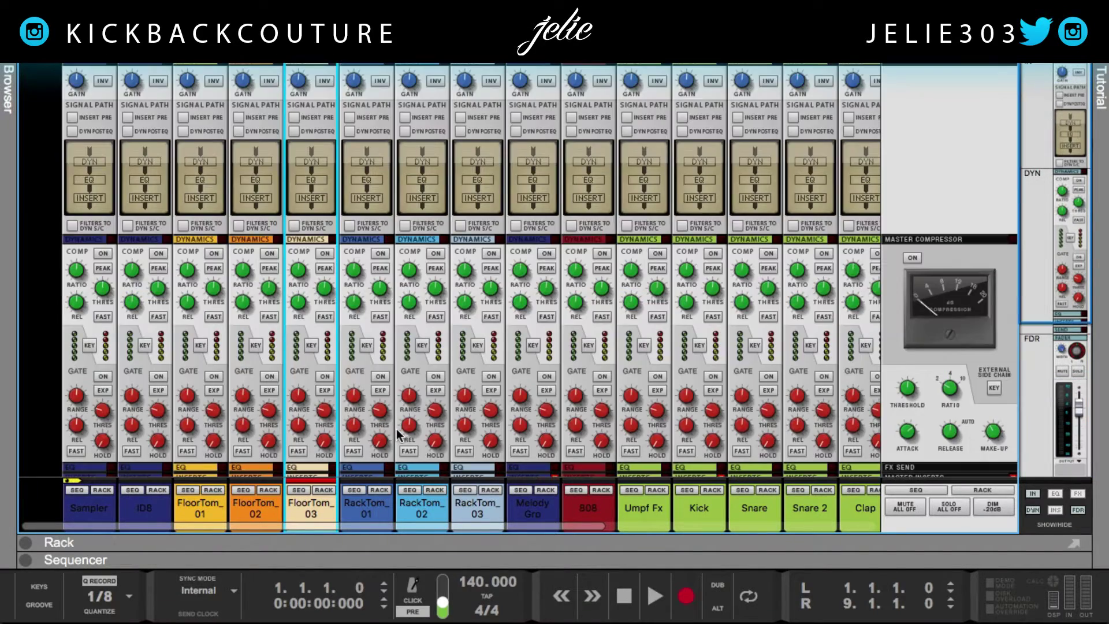
pyautogui.scroll(-1, 397, 434)
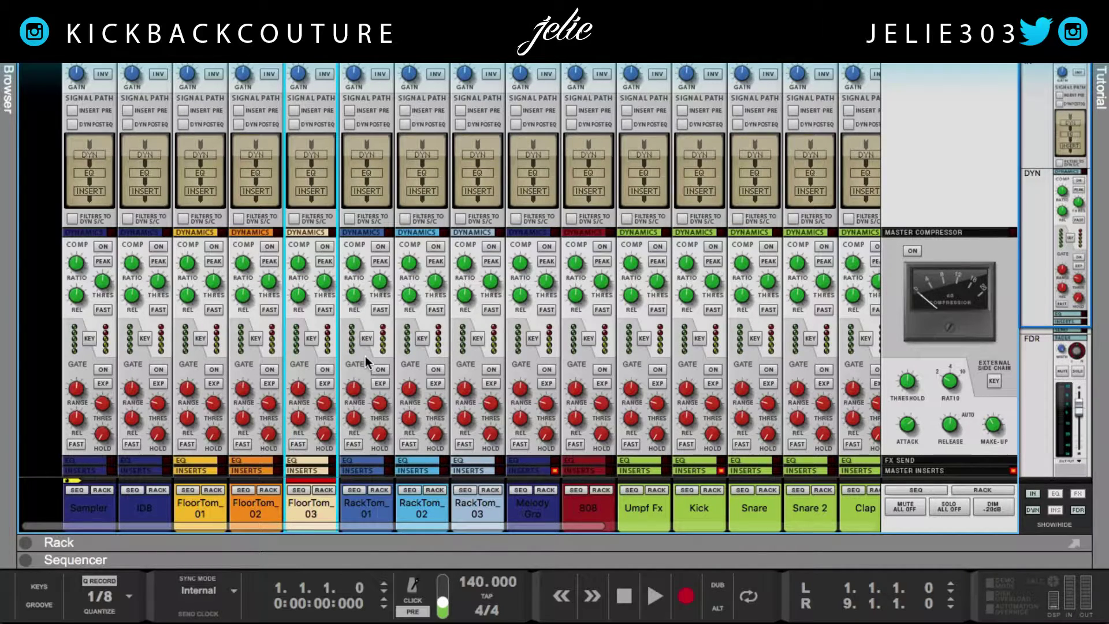
# Solo the FloorTom_01 channel and start playback
pyautogui.scroll(-5, 365, 356)
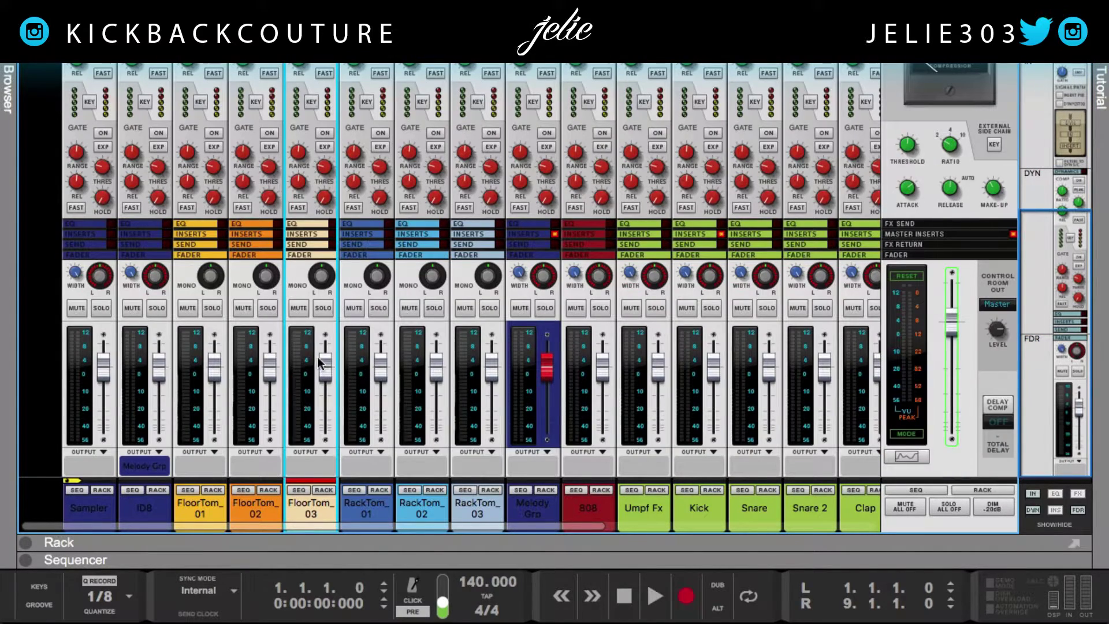
pyautogui.click(214, 308)
pyautogui.click(654, 595)
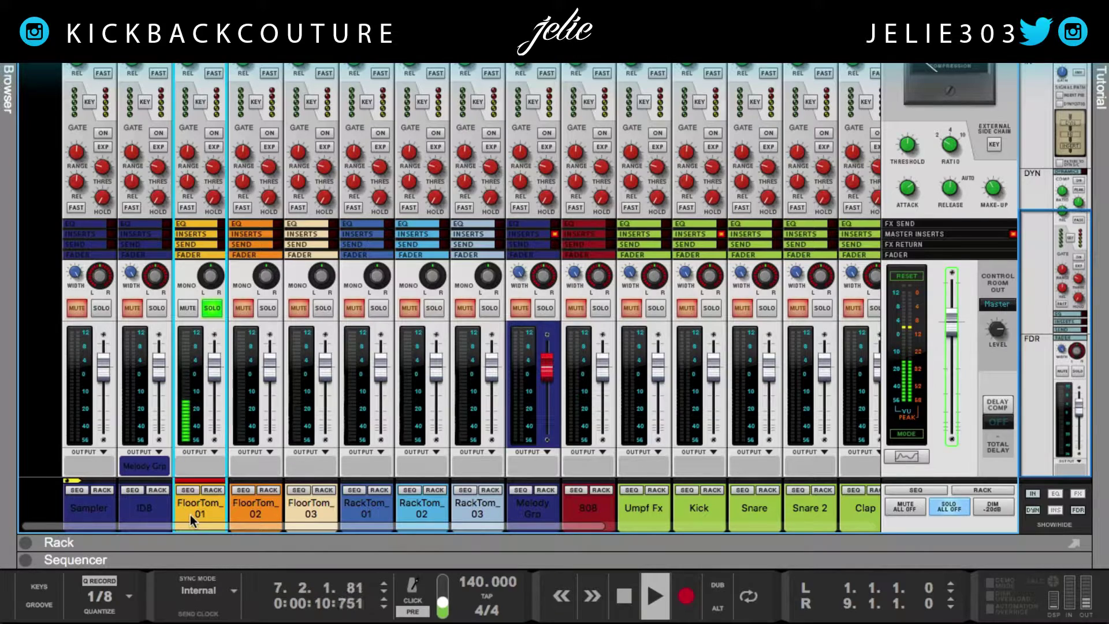
# Enable the gate on the FloorTom_01 channel and toggle it off and on to compare the sound
pyautogui.scroll(5, 189, 506)
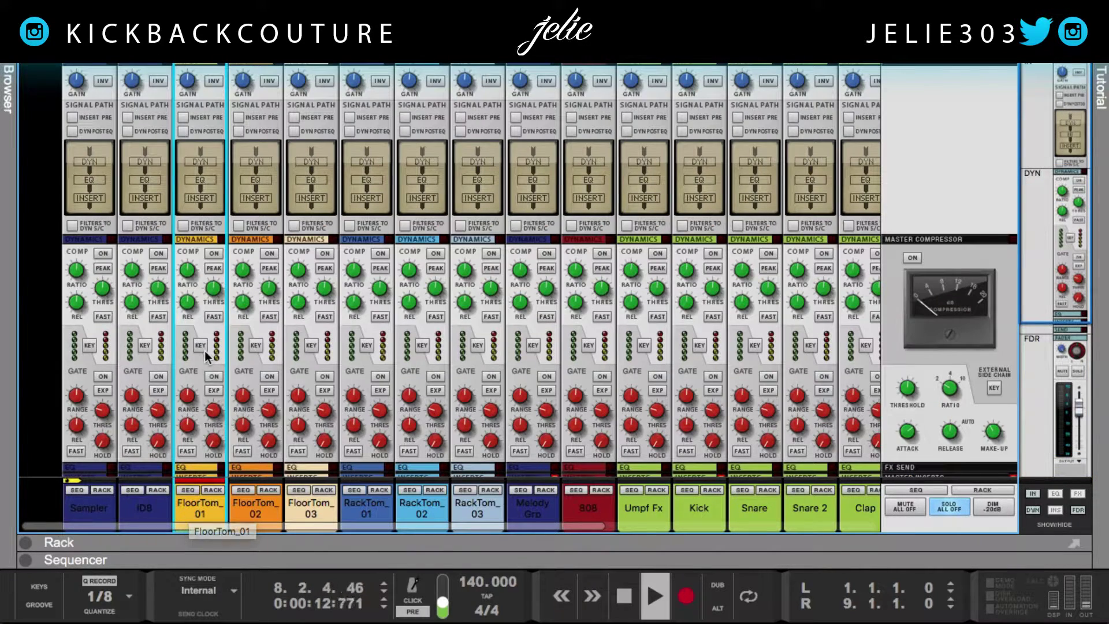
pyautogui.click(215, 379)
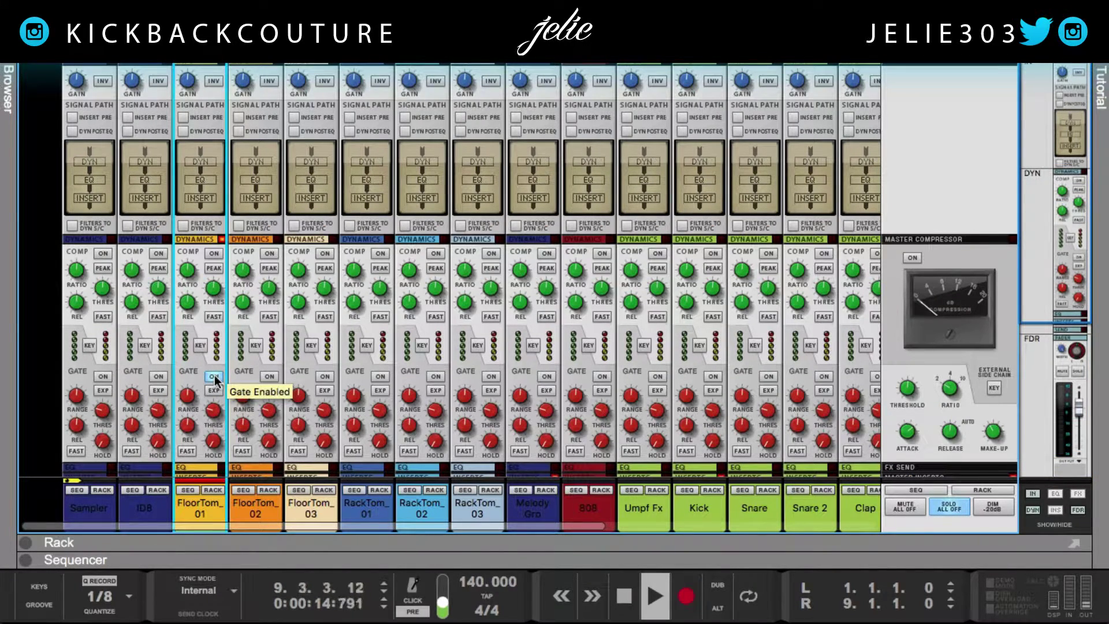
pyautogui.scroll(-5, 195, 466)
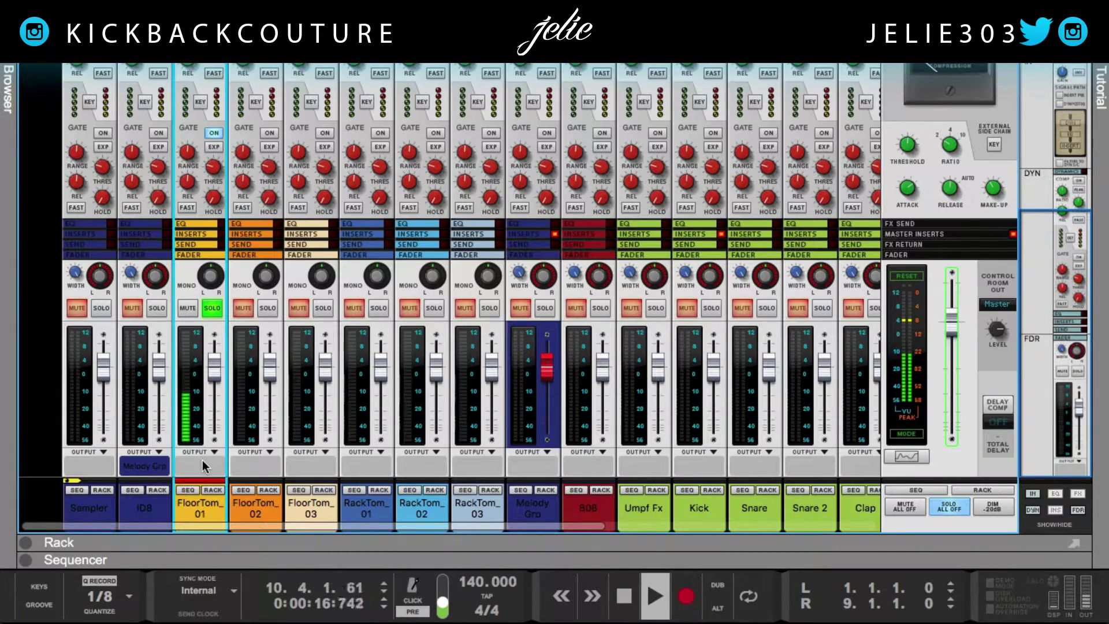
pyautogui.scroll(5, 207, 408)
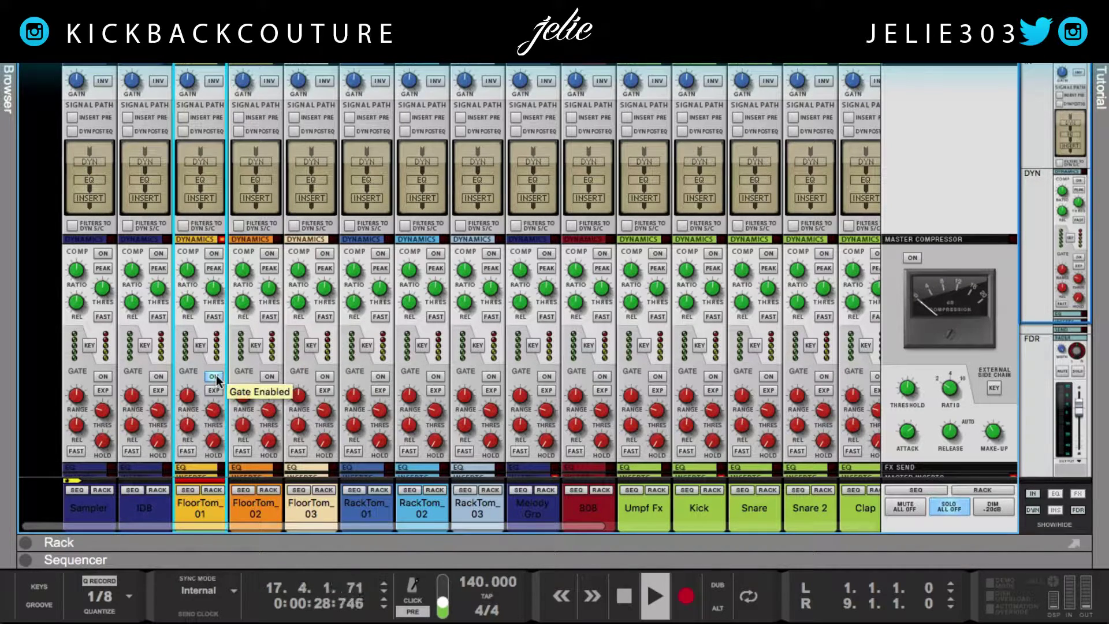
pyautogui.click(215, 378)
pyautogui.click(215, 377)
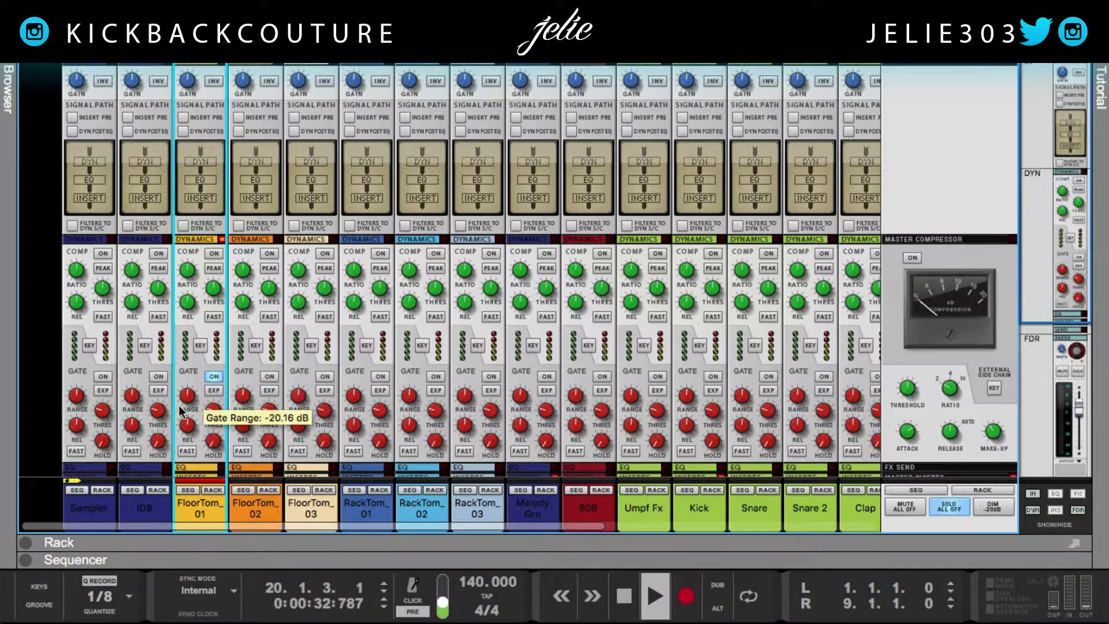
# Try FloorTom_01's gate range at 0 dB and -40 dB, and reset it to the default -20.16 dB
pyautogui.moveTo(188, 403); pyautogui.dragTo(178, 456)
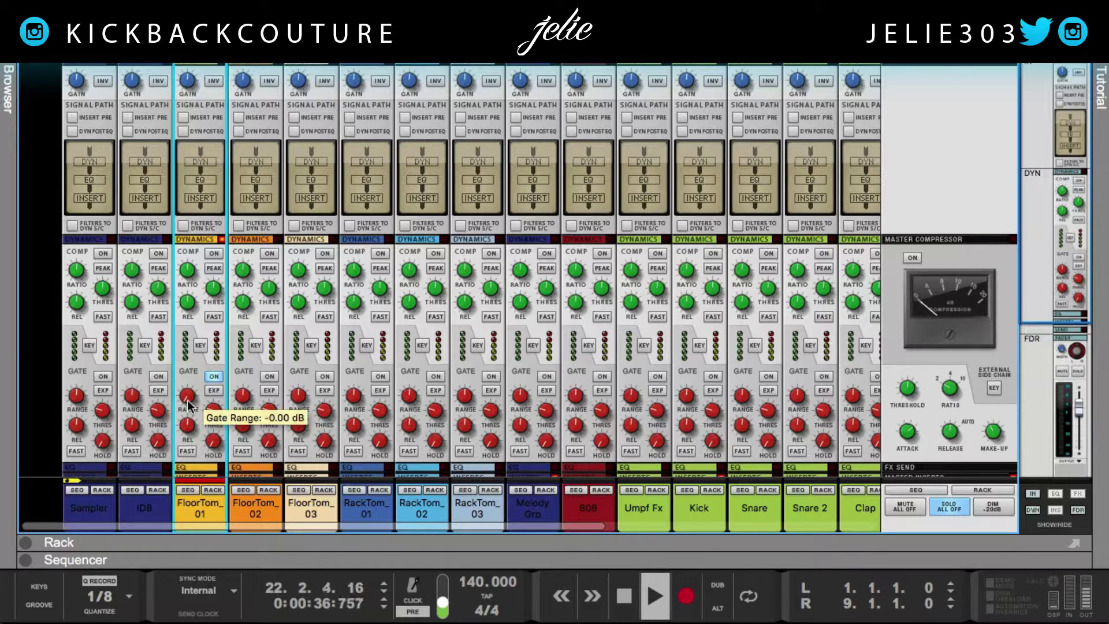
pyautogui.moveTo(188, 403); pyautogui.dragTo(193, 272)
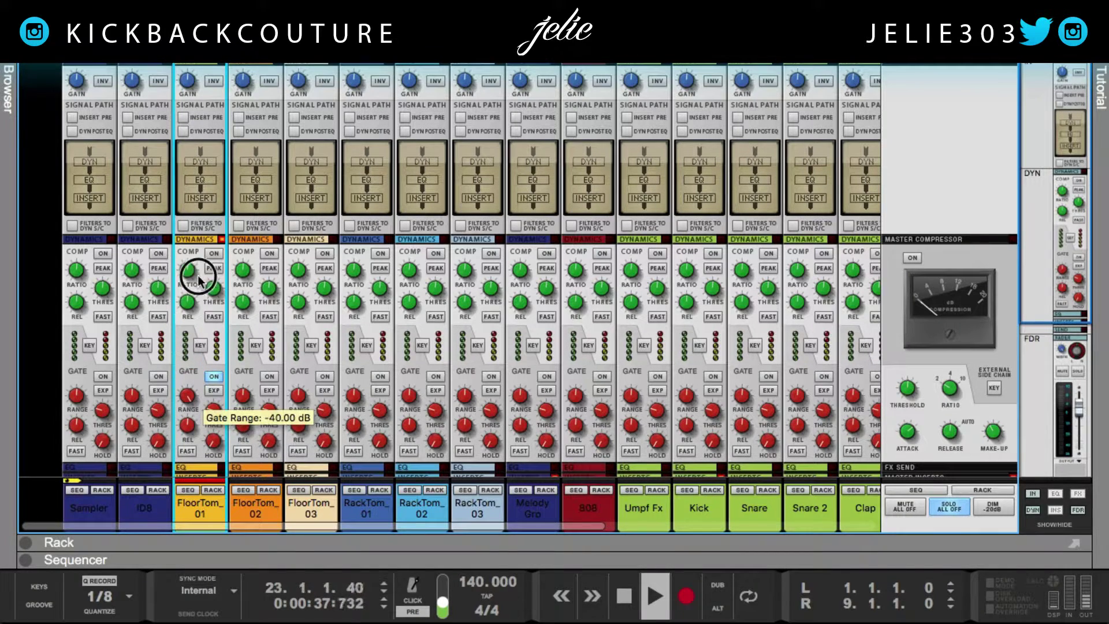
pyautogui.keyDown('ctrl'); pyautogui.click(186, 398); pyautogui.keyUp('ctrl')
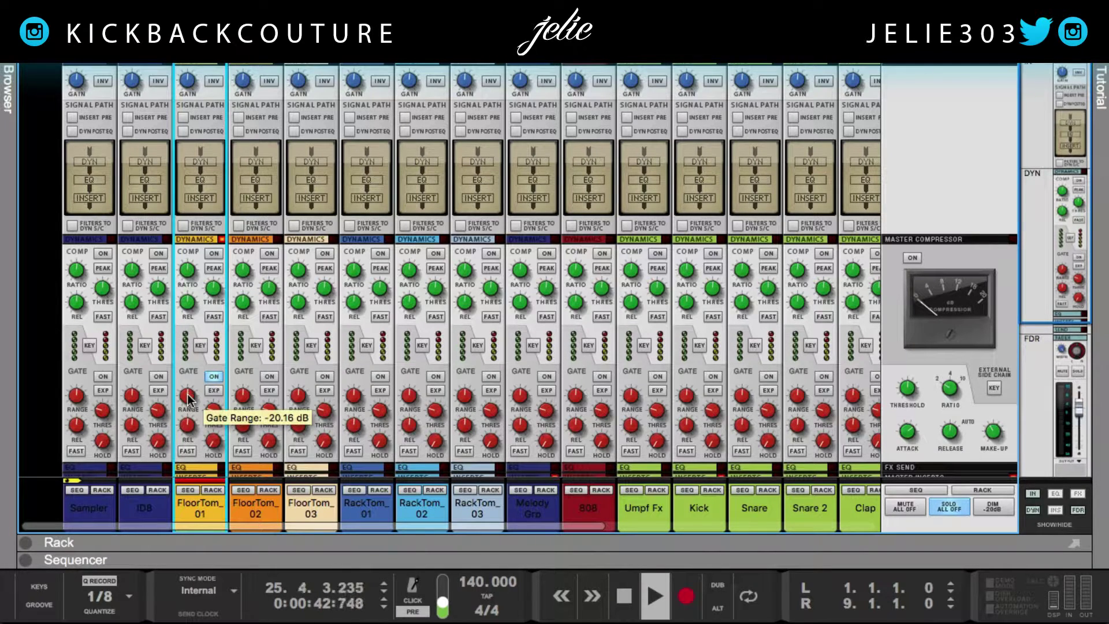
# Audition expander mode on FloorTom_01's gate, switch it back off and restart playback from the beginning
pyautogui.click(221, 390)
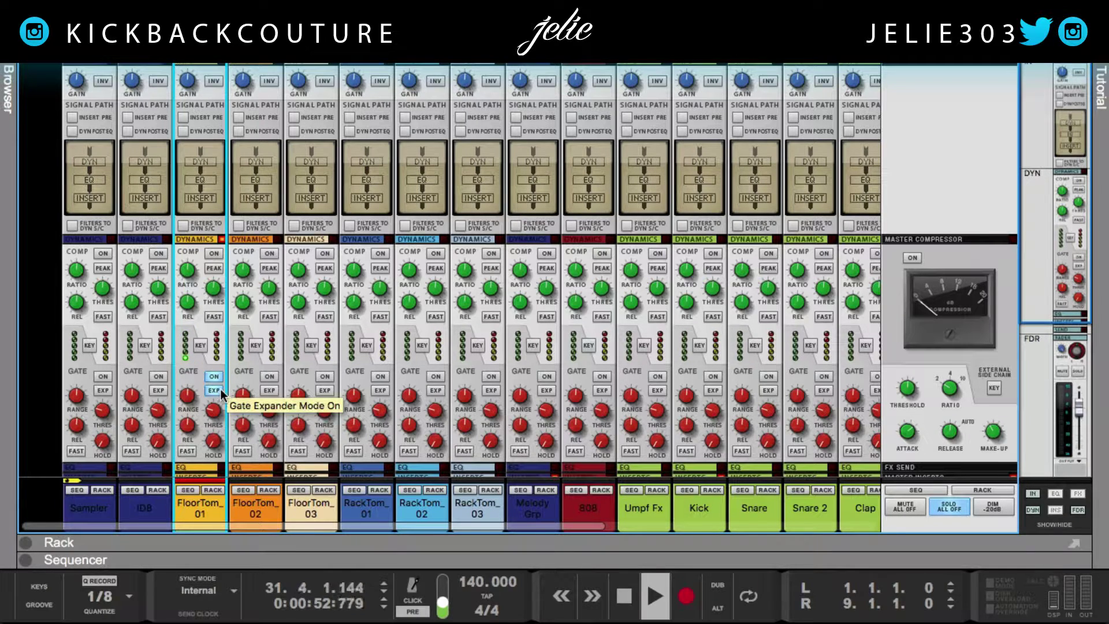
pyautogui.click(220, 389)
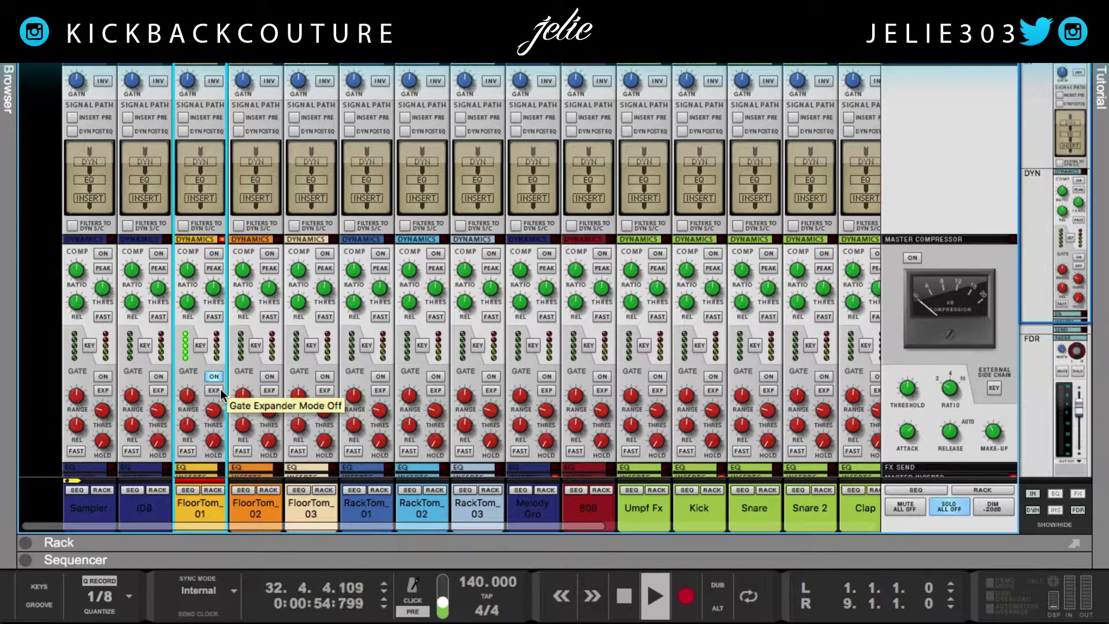
pyautogui.press('Return')
pyautogui.press('Return')
pyautogui.press('space')
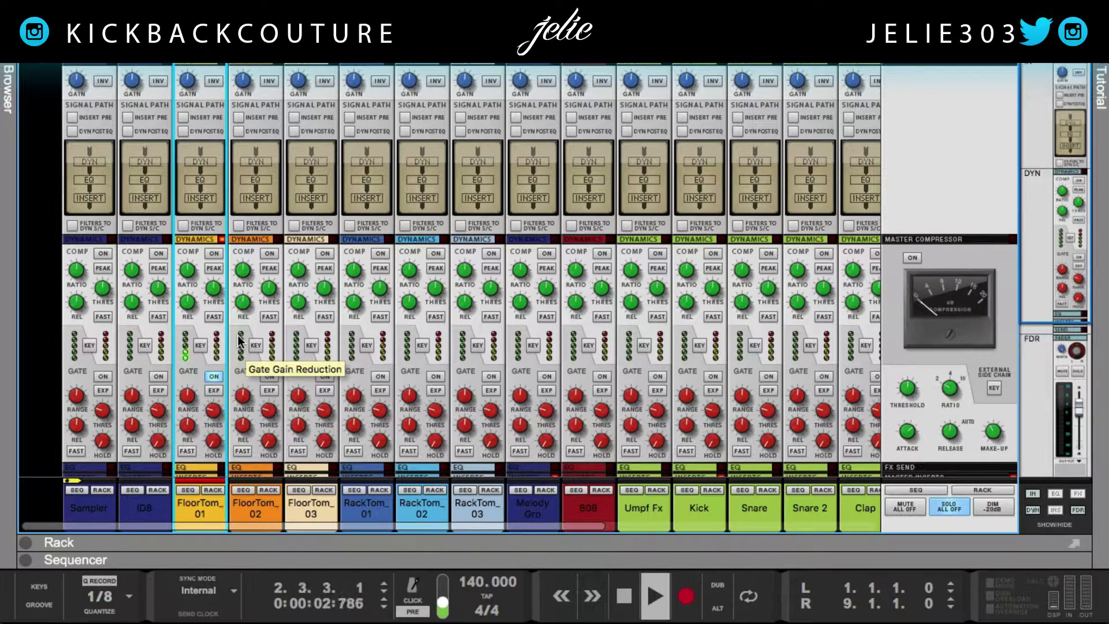
# Compare FloorTom_01 with its gate bypassed and active, and with expander mode on and off
pyautogui.click(215, 376)
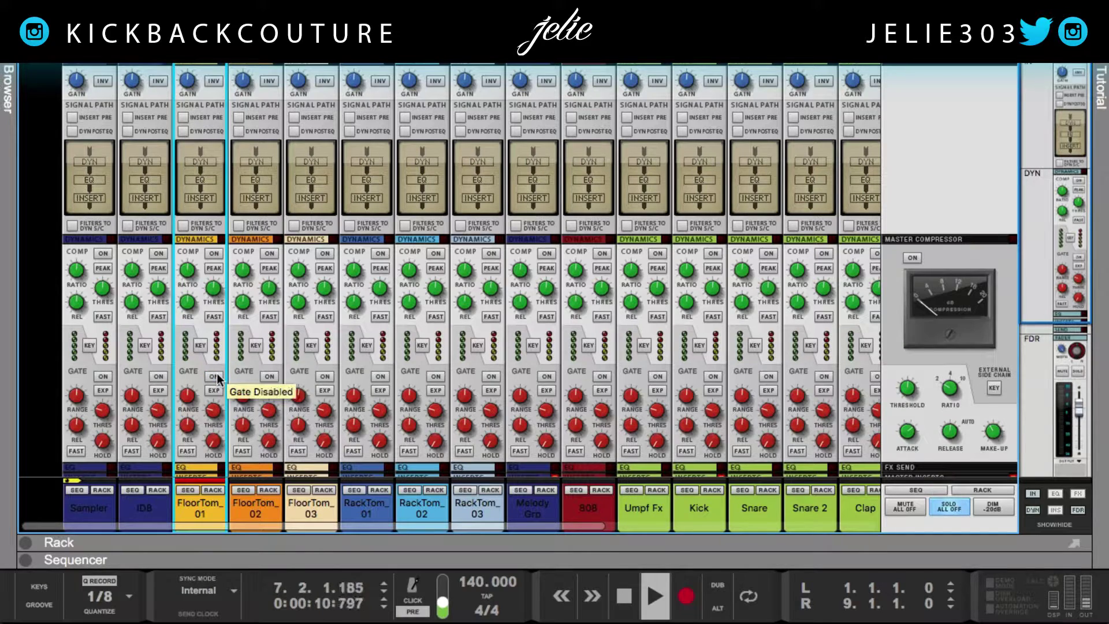
pyautogui.click(216, 377)
pyautogui.click(216, 377)
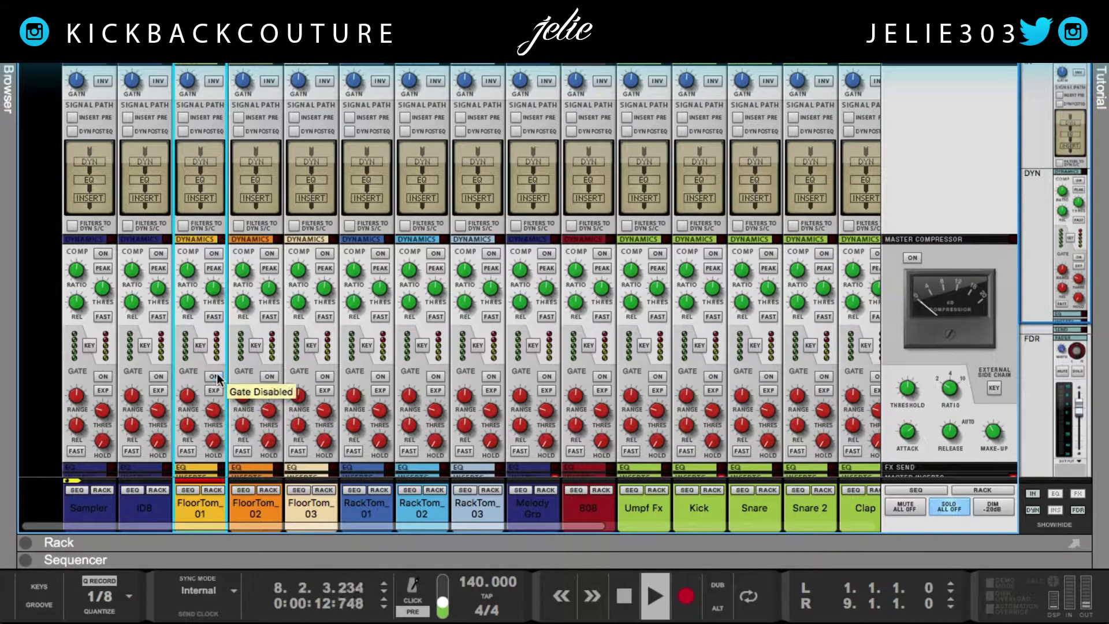
pyautogui.click(215, 391)
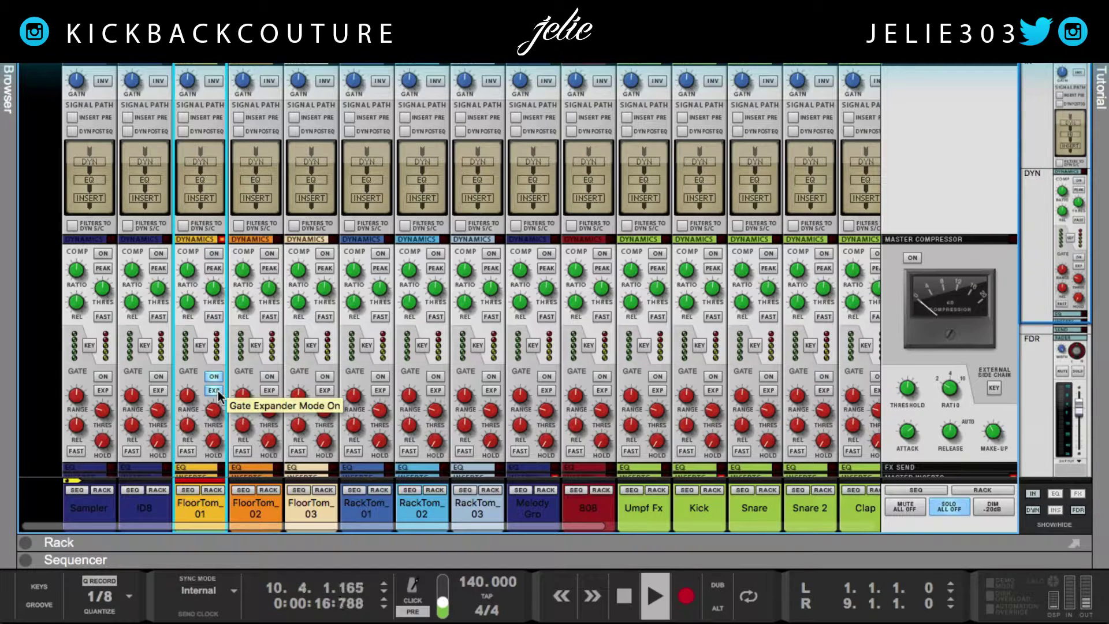
pyautogui.click(215, 391)
# Lower FloorTom_01's gate threshold to -52 dB, raise it to -13.92 dB and restart playback
pyautogui.moveTo(214, 417)
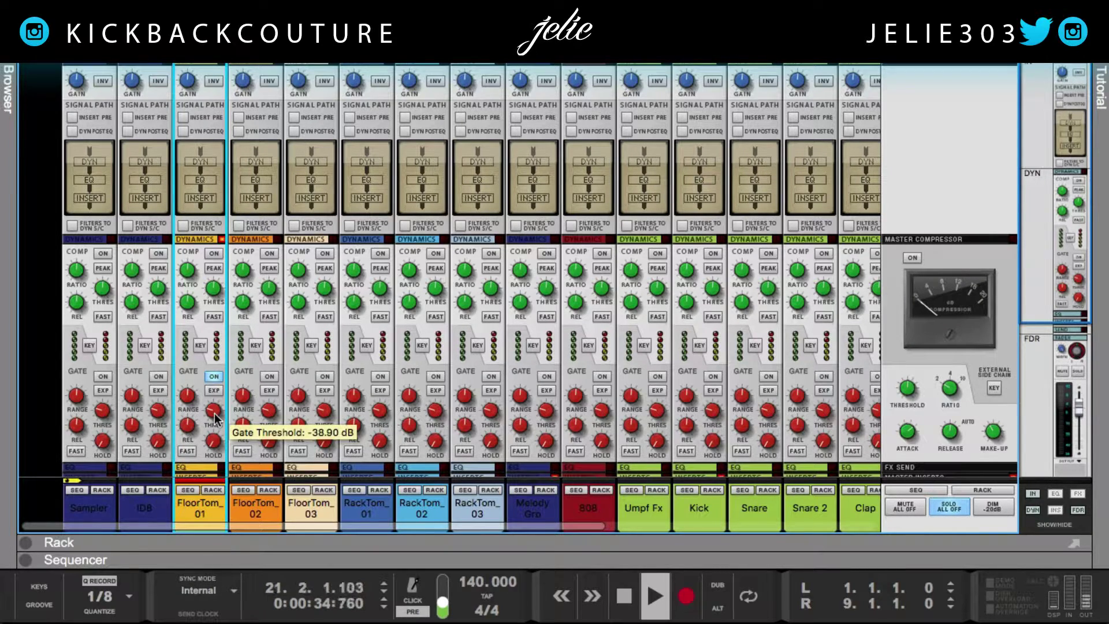
pyautogui.moveTo(215, 415); pyautogui.dragTo(209, 444)
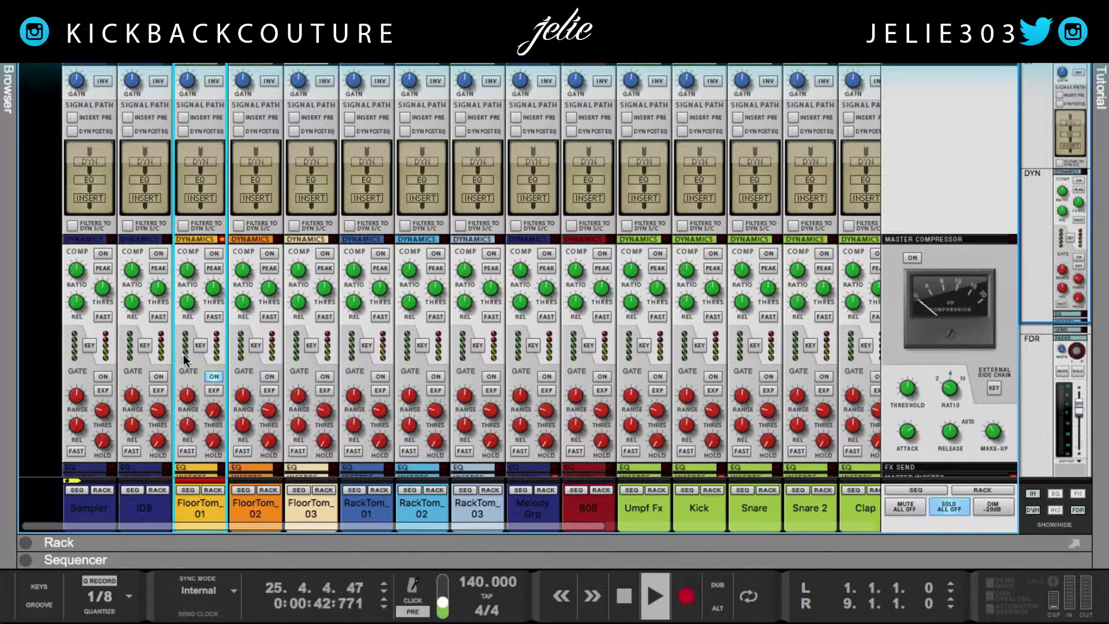
pyautogui.moveTo(214, 413)
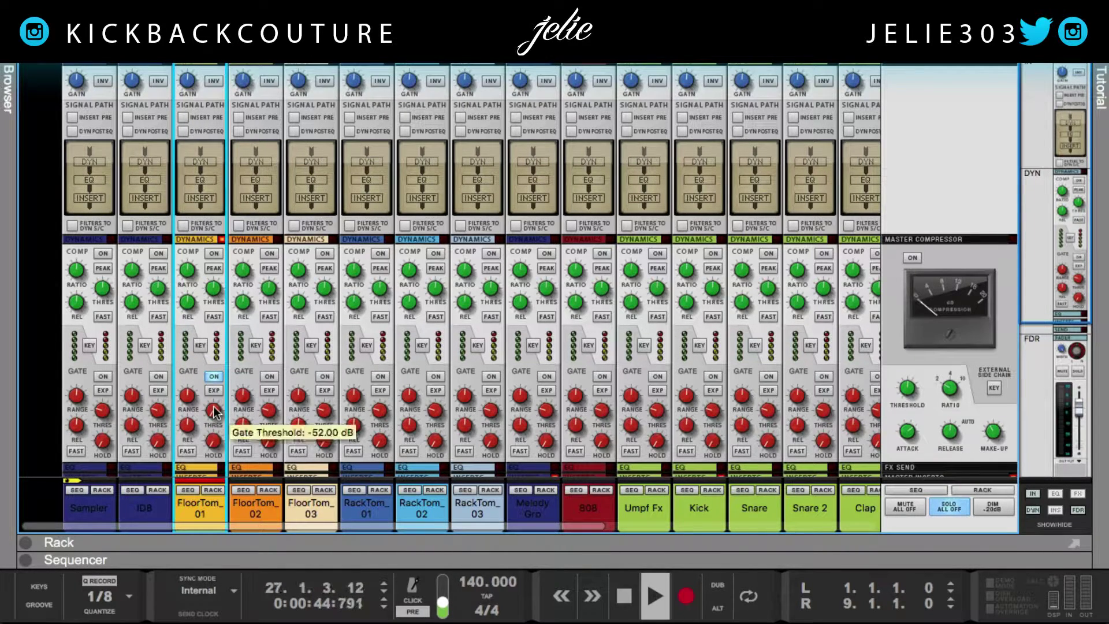
pyautogui.moveTo(214, 412); pyautogui.dragTo(213, 366)
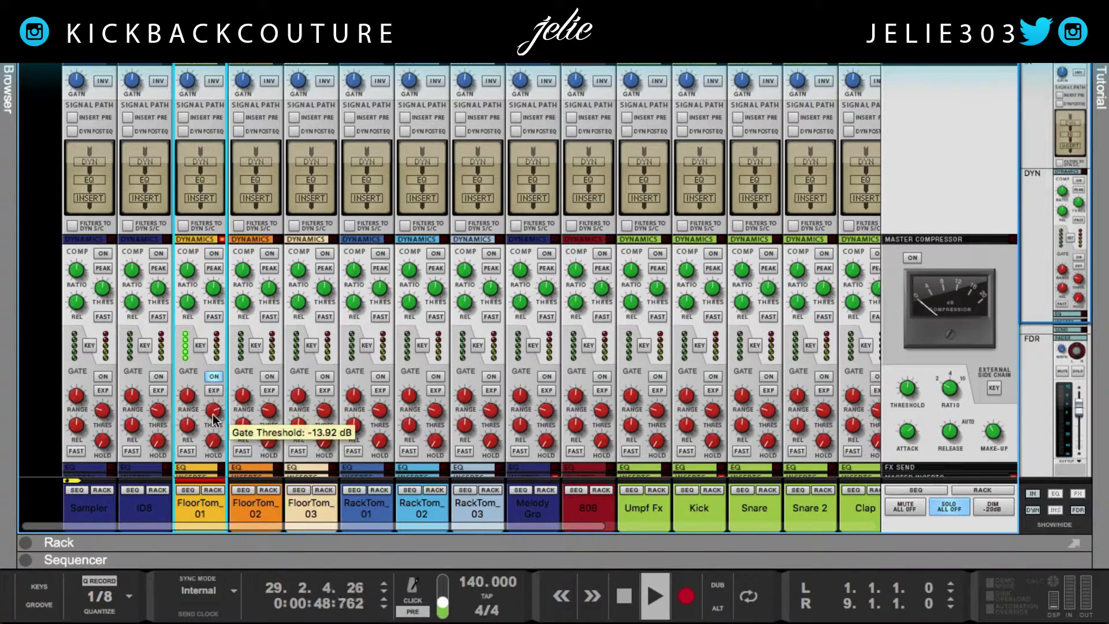
pyautogui.moveTo(213, 414); pyautogui.dragTo(214, 417)
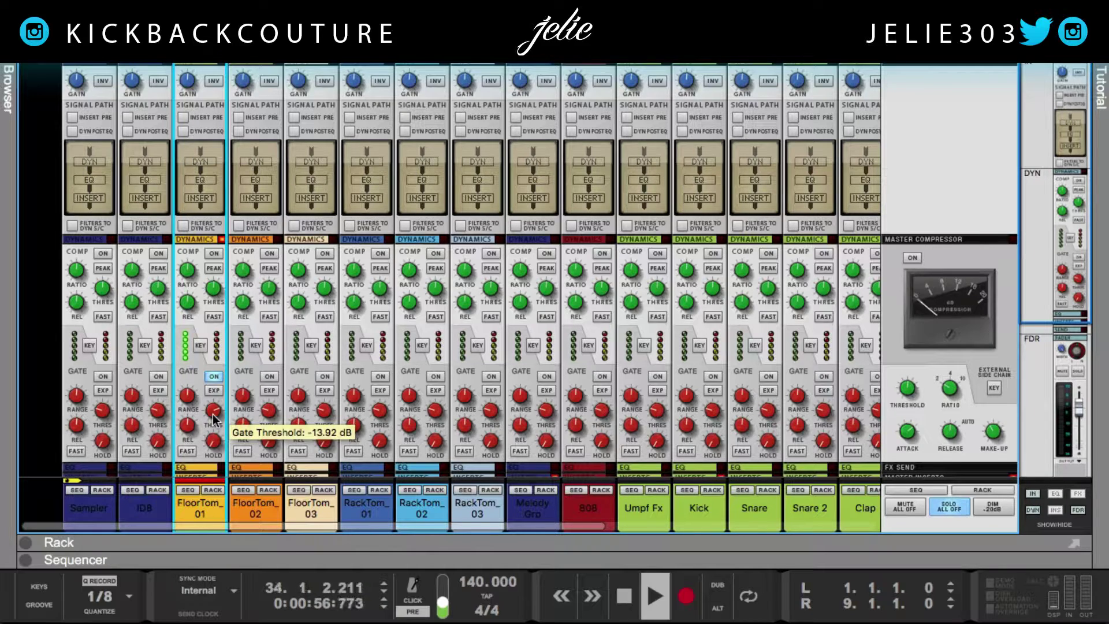
pyautogui.press('Home')
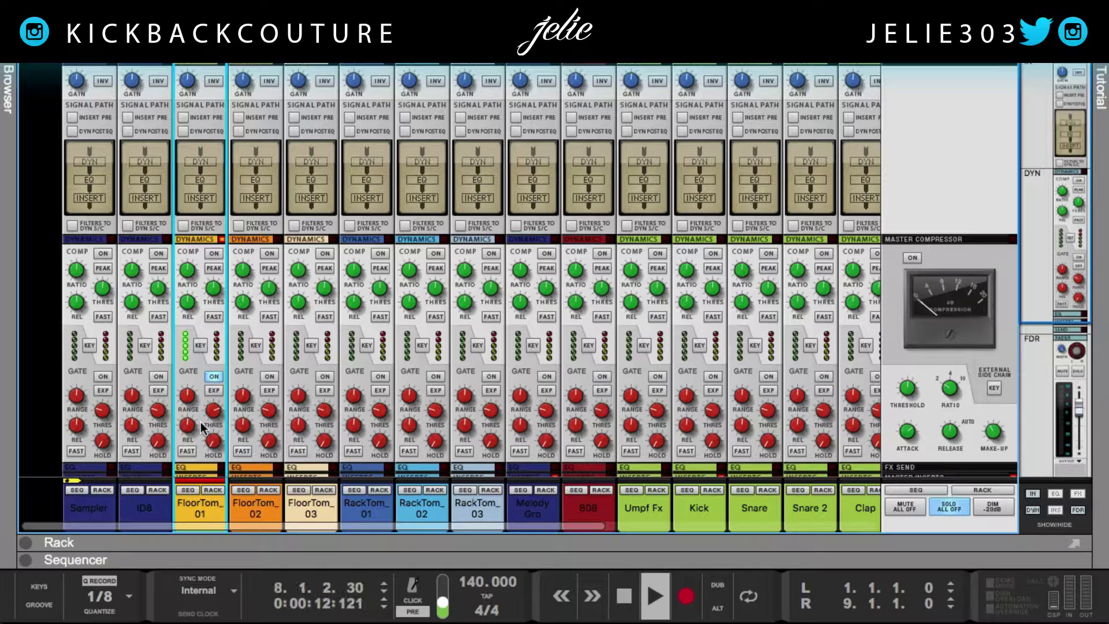
# Sweep FloorTom_01's gate release between 100 ms and 1,000 ms, and leave it at 100 ms
pyautogui.moveTo(207, 425)
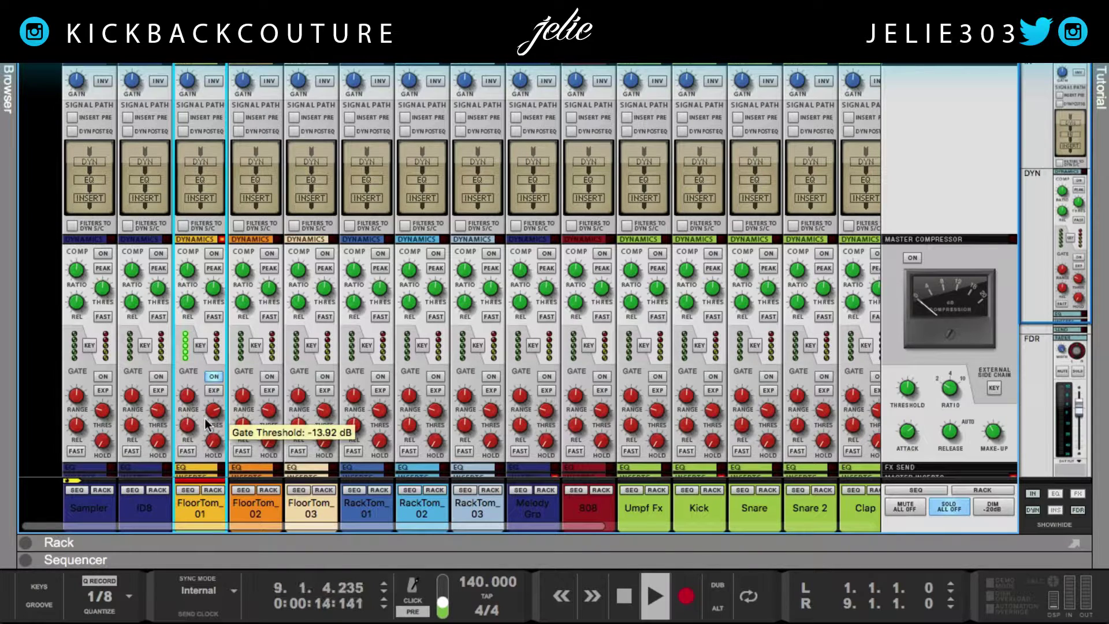
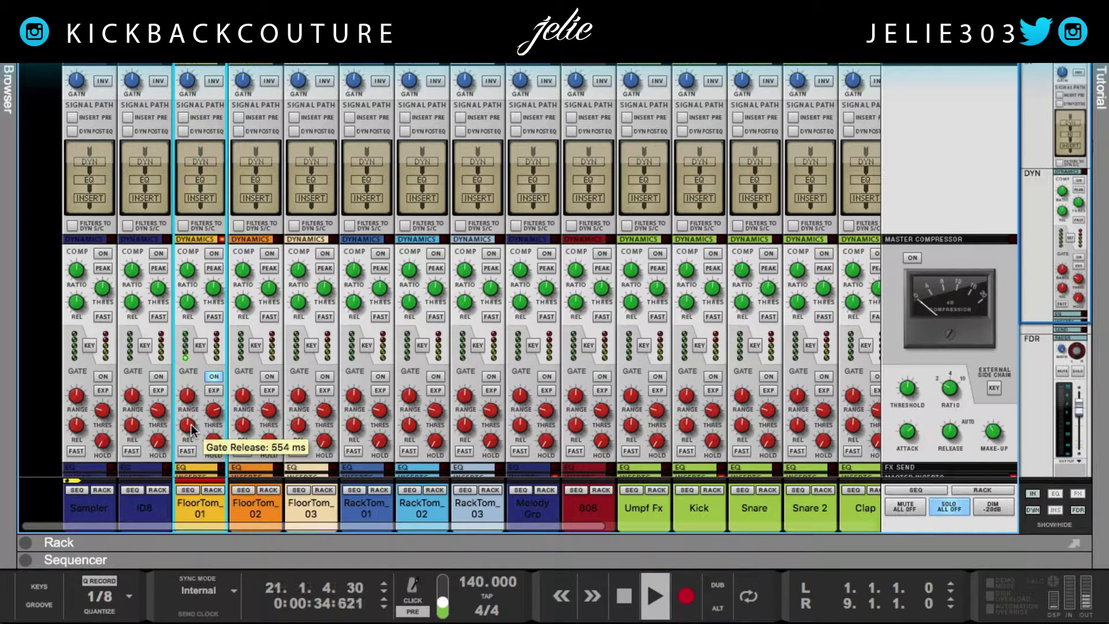
pyautogui.moveTo(188, 426); pyautogui.dragTo(188, 430)
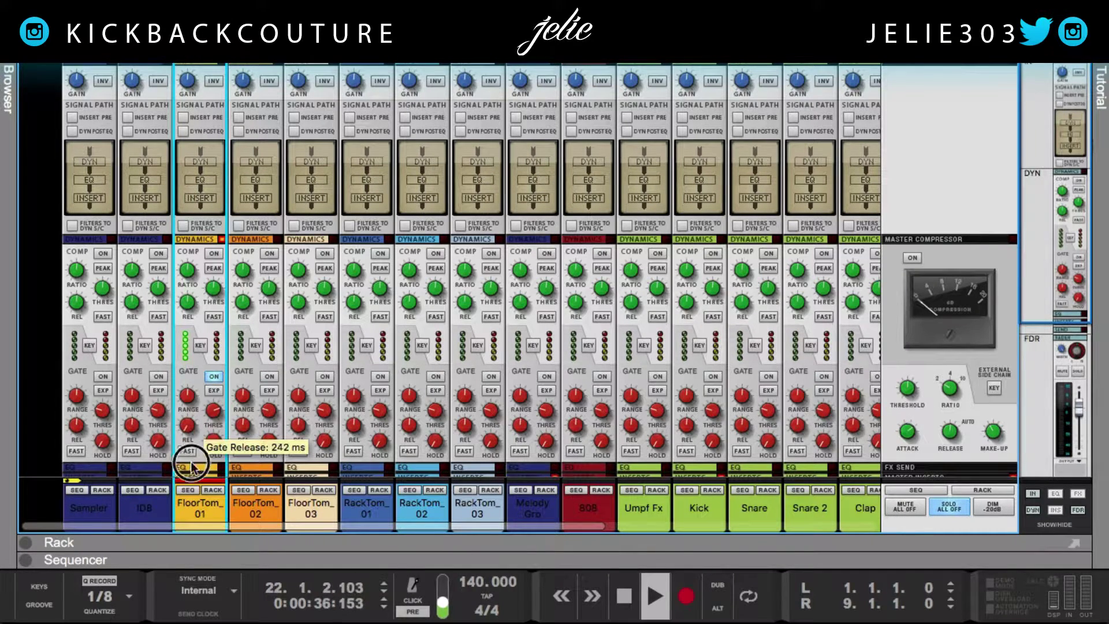
pyautogui.click(189, 429)
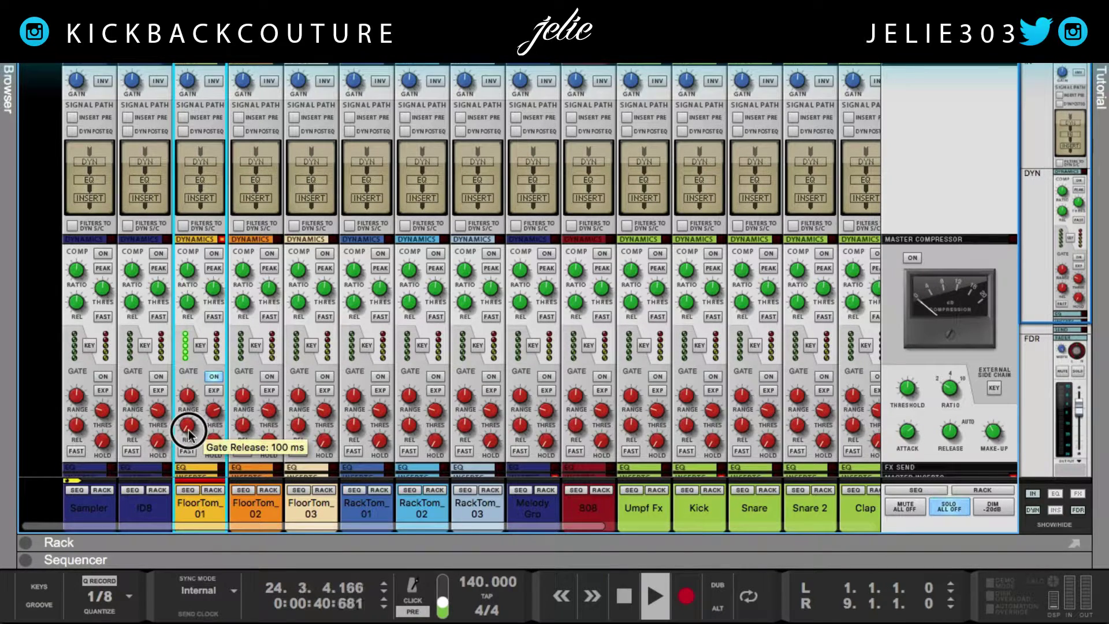
pyautogui.moveTo(189, 434); pyautogui.dragTo(191, 311)
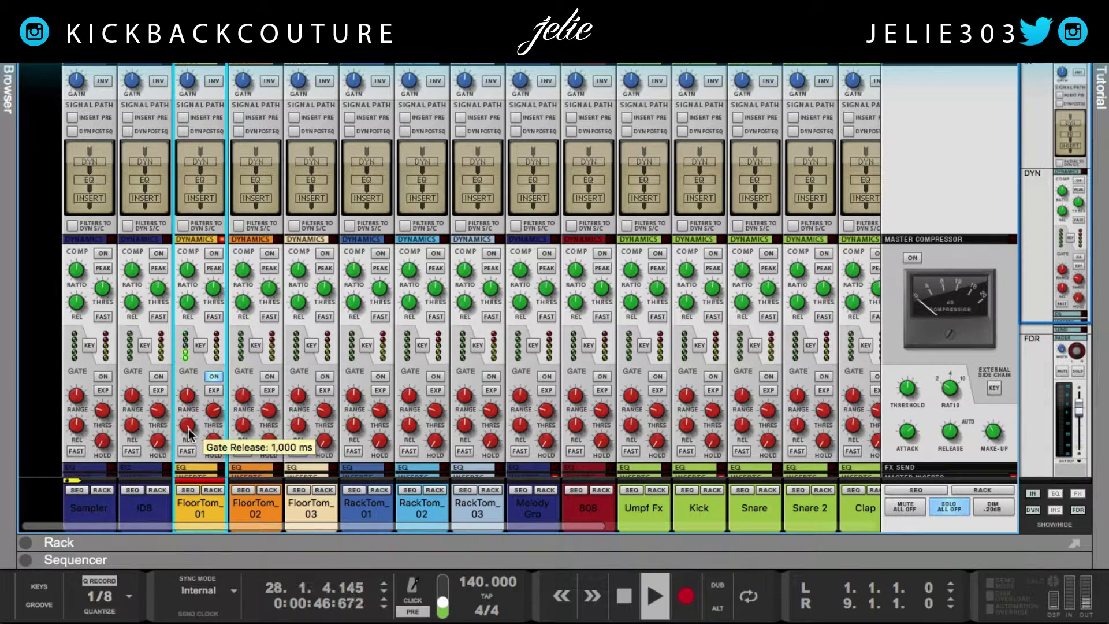
pyautogui.moveTo(189, 434); pyautogui.dragTo(151, 621)
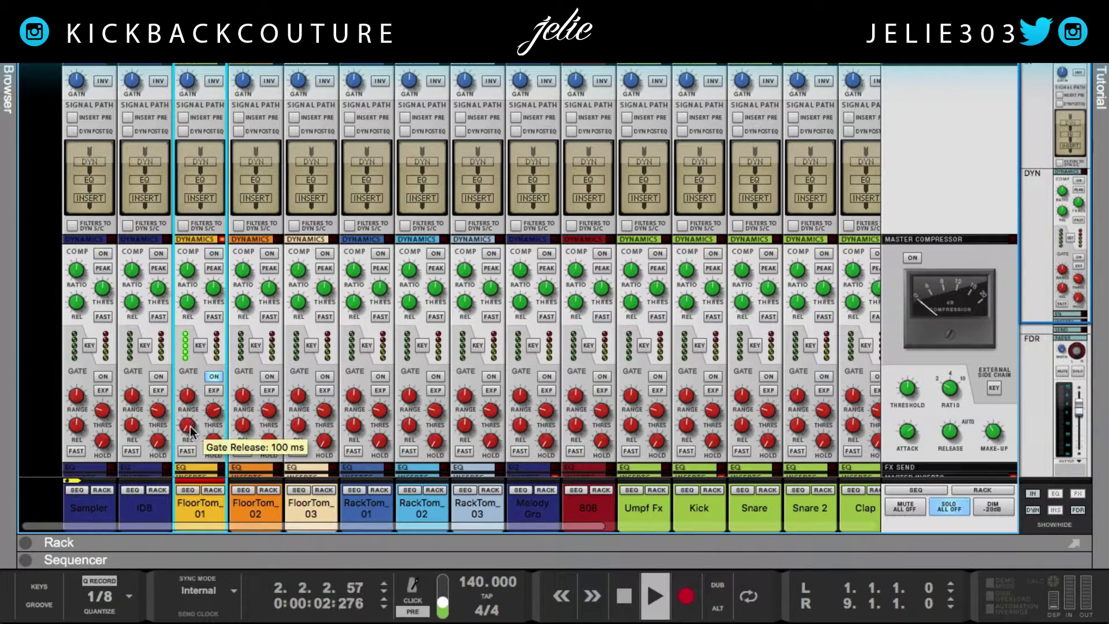
# Raise FloorTom_01's gate release to 631 ms for comparison and bring it back to 100 ms
pyautogui.moveTo(190, 431)
pyautogui.mouseDown()
pyautogui.moveTo(186, 386)
pyautogui.moveTo(185, 430)
pyautogui.mouseUp()
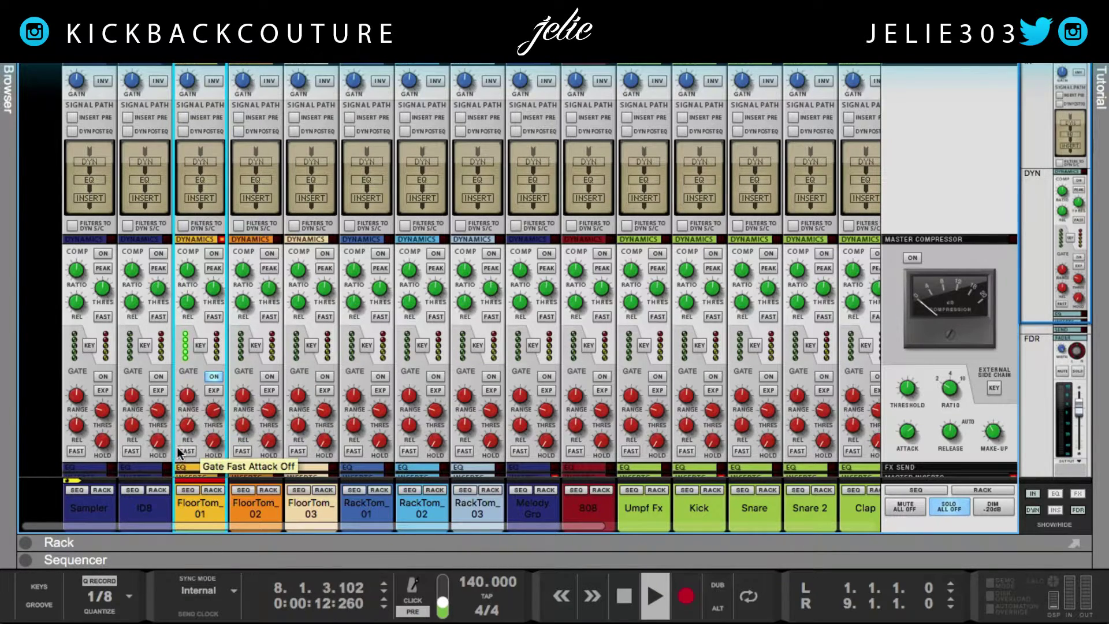
pyautogui.click(189, 431)
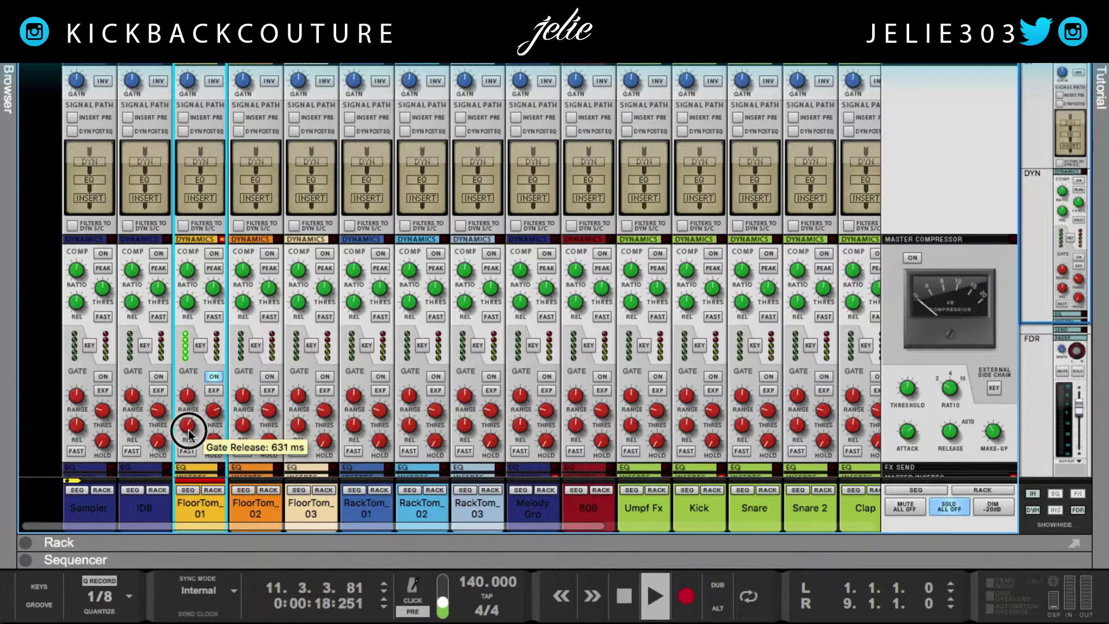
pyautogui.moveTo(188, 431); pyautogui.dragTo(203, 537)
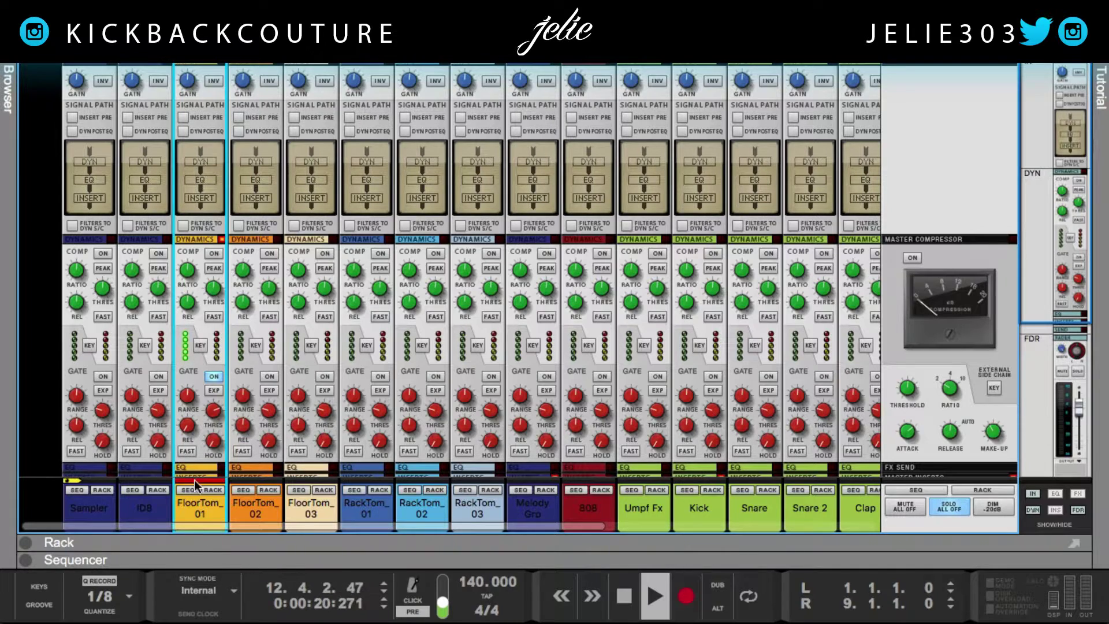
pyautogui.click(186, 432)
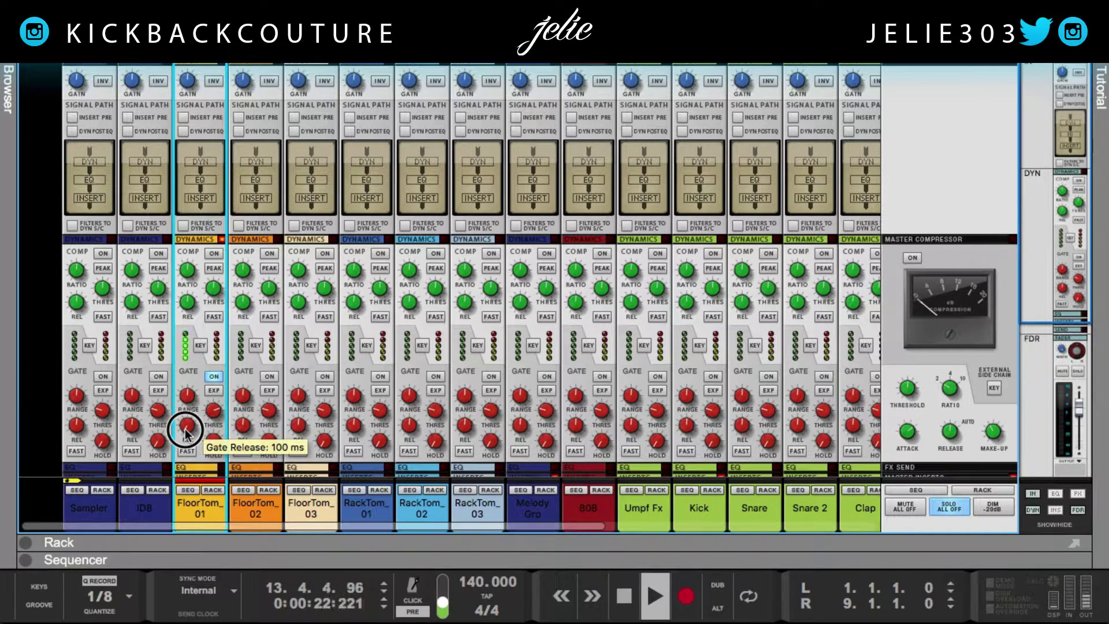
# Raise FloorTom_01's gate release to 660 ms and readjust it while the track plays
pyautogui.moveTo(186, 432); pyautogui.dragTo(181, 391)
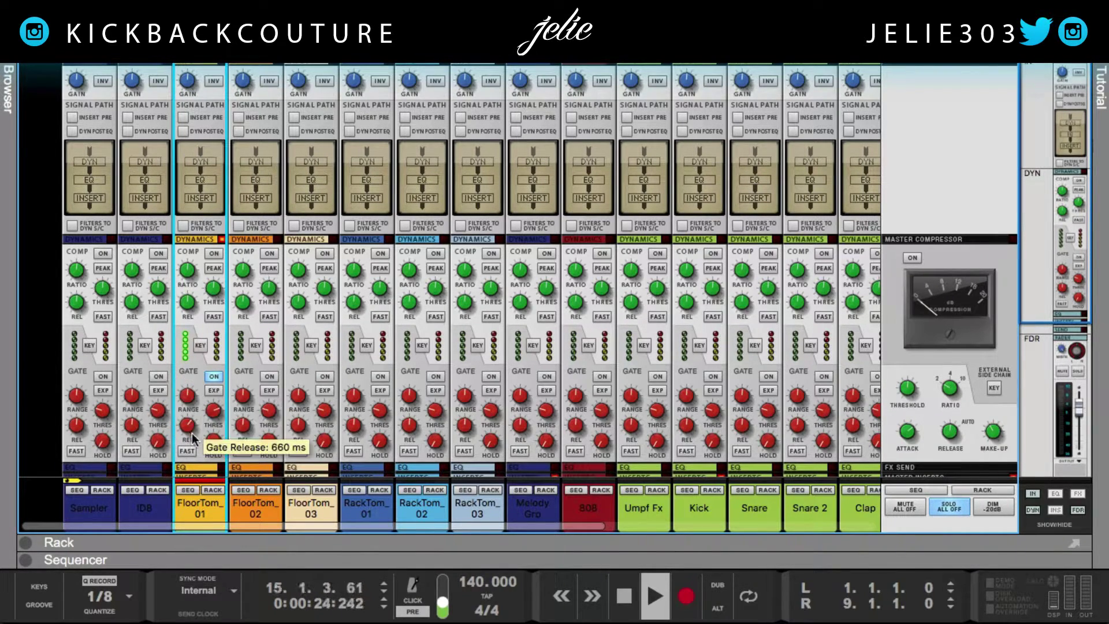
pyautogui.moveTo(189, 438)
pyautogui.mouseDown()
pyautogui.moveTo(193, 411)
pyautogui.moveTo(186, 445)
pyautogui.moveTo(192, 436)
pyautogui.mouseUp()
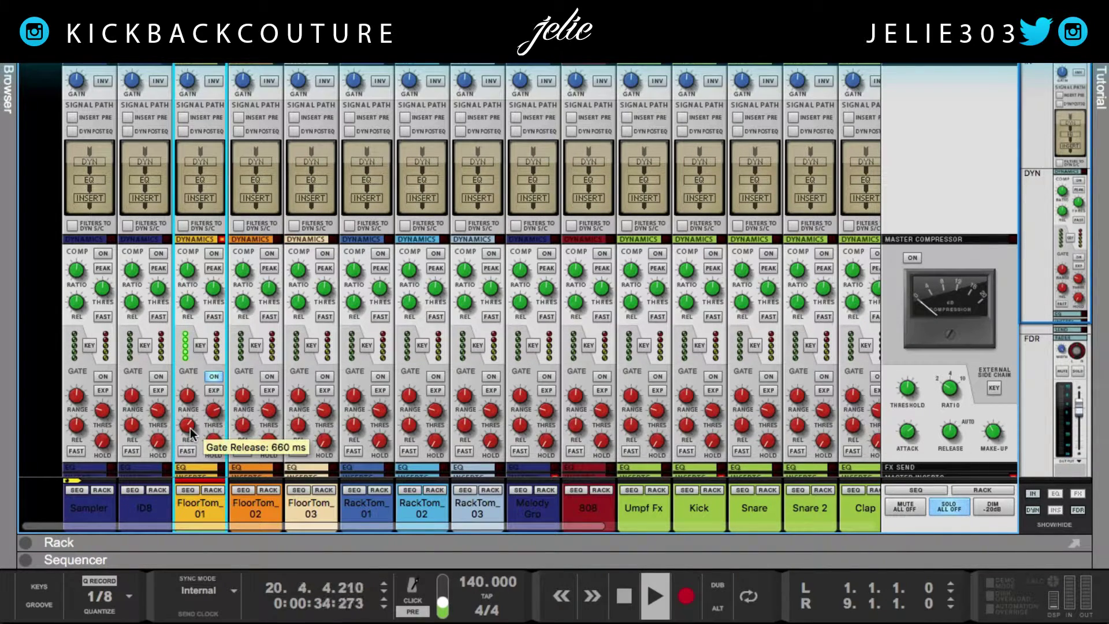
pyautogui.moveTo(192, 434); pyautogui.dragTo(190, 437)
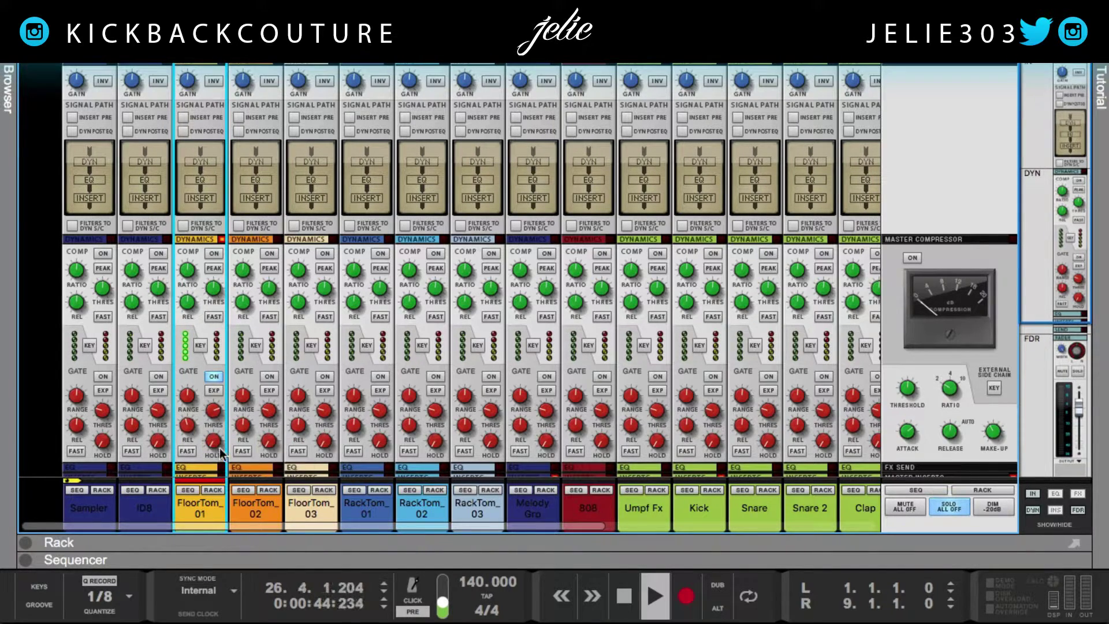
# Toggle FloorTom_01's gate fast attack on and off, leave it on, and start playback
pyautogui.click(188, 452)
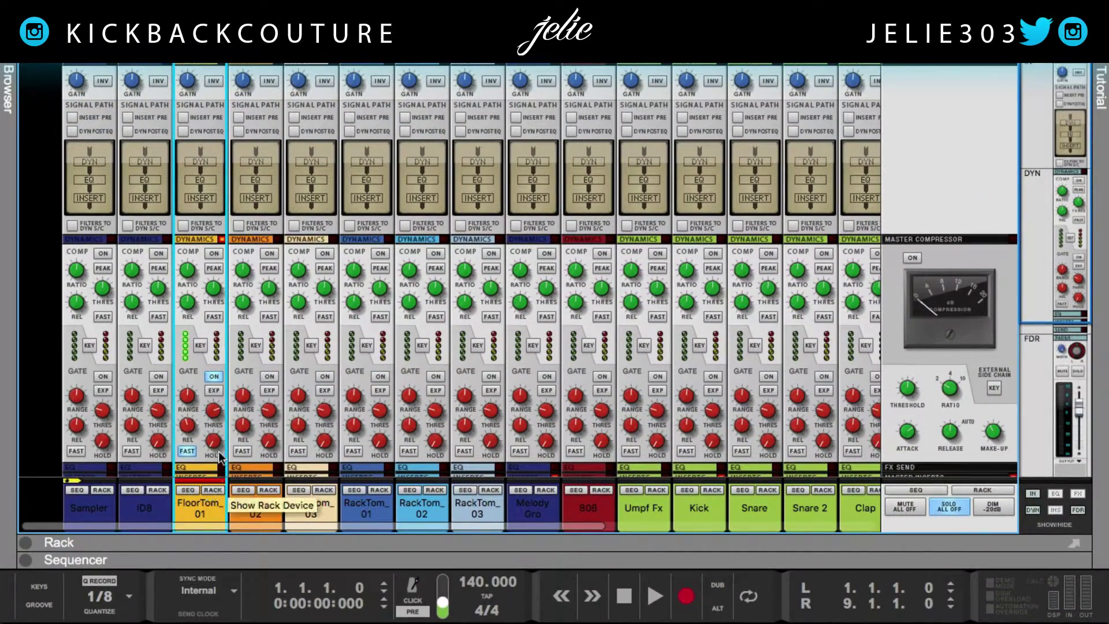
pyautogui.click(186, 451)
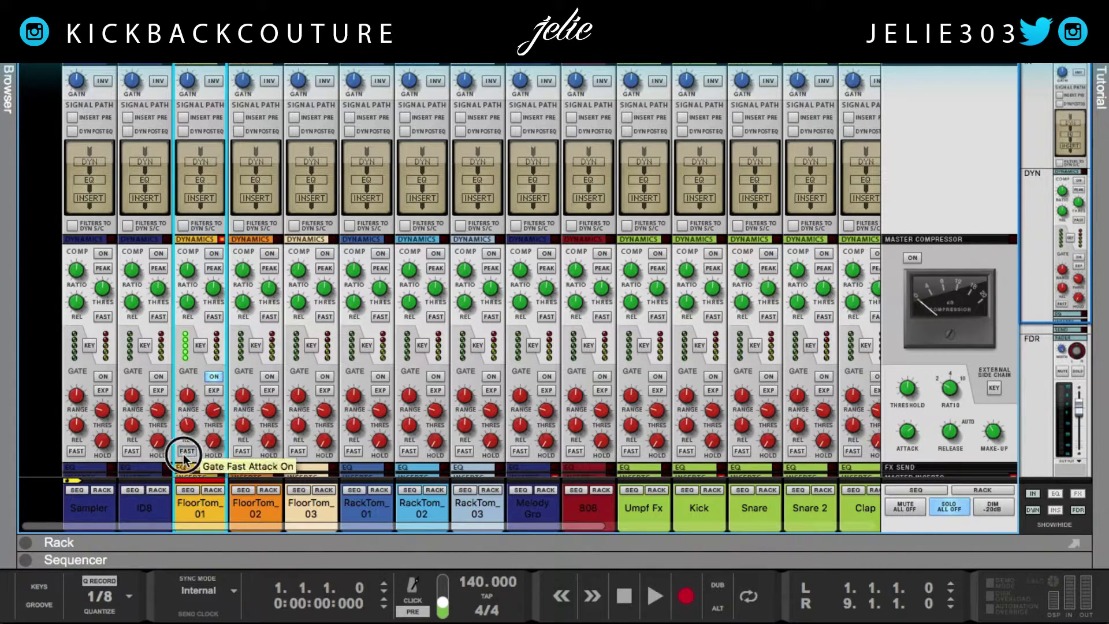
pyautogui.click(186, 451)
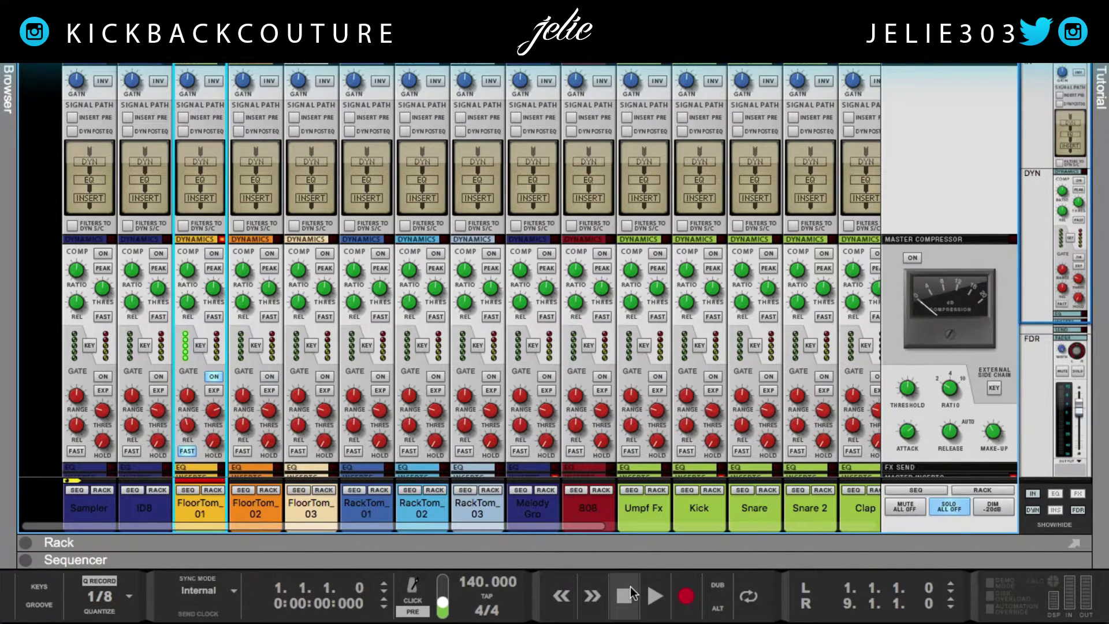
pyautogui.press('space')
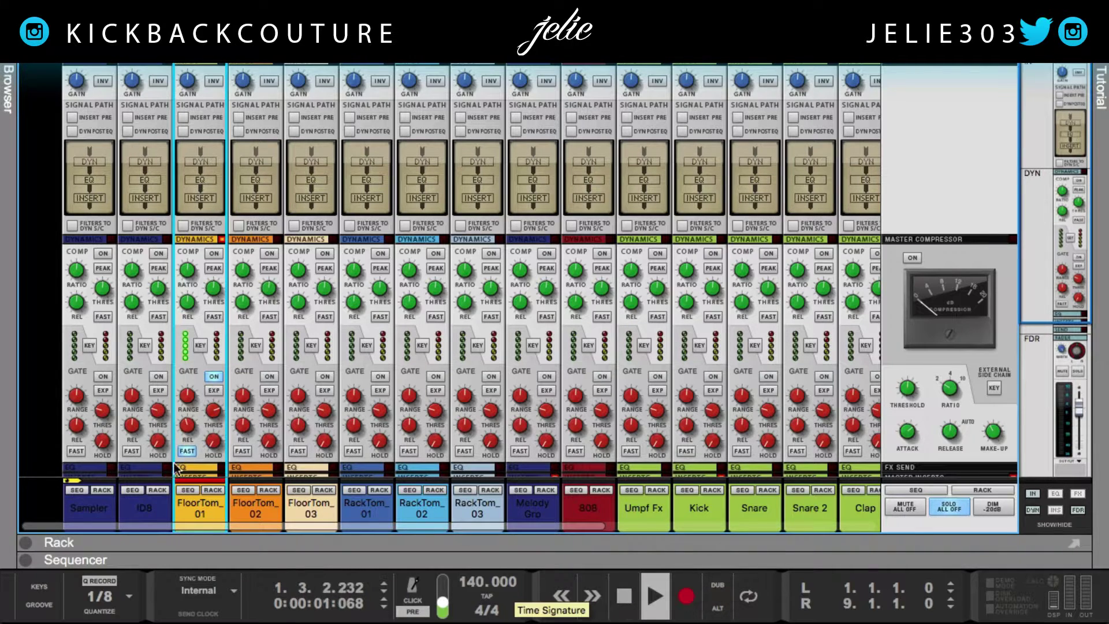
# Move the loop locators to bars 9 and 17 in the sequencer and play from the left locator
pyautogui.press('space')
pyautogui.moveTo(253, 550); pyautogui.dragTo(384, 366)
pyautogui.moveTo(342, 569); pyautogui.dragTo(421, 227)
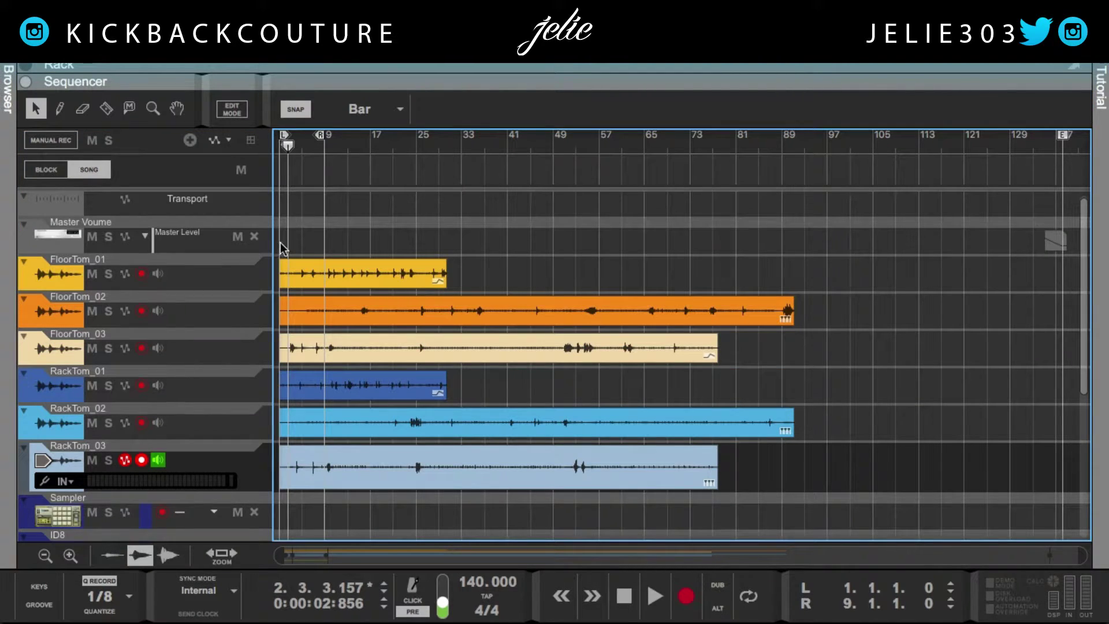
pyautogui.moveTo(284, 138); pyautogui.dragTo(367, 149)
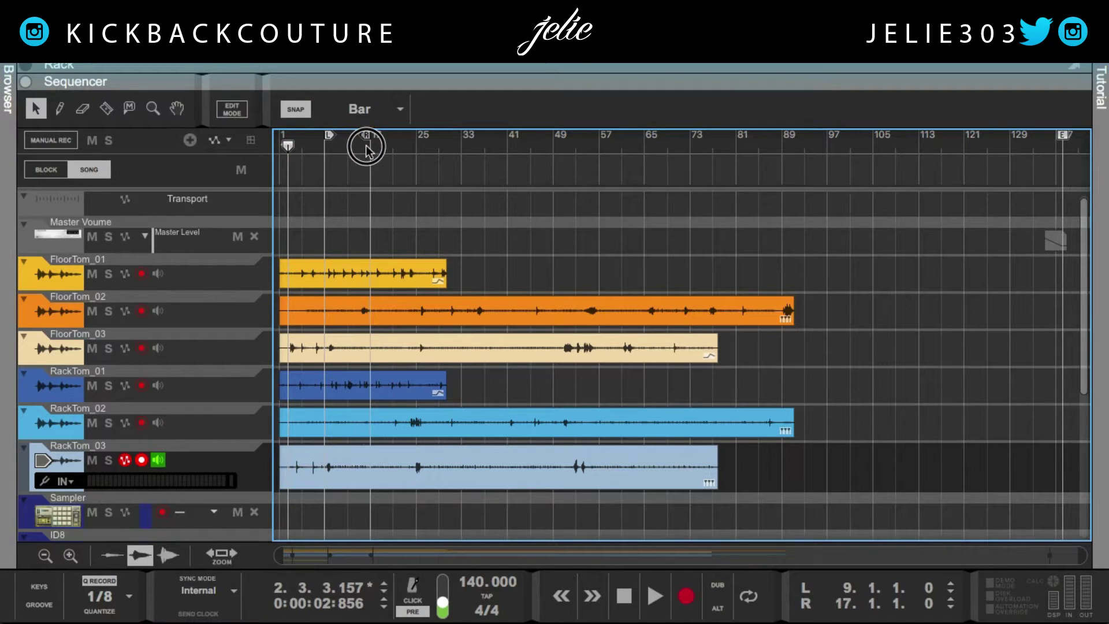
pyautogui.press('space')
pyautogui.press('KP_1')
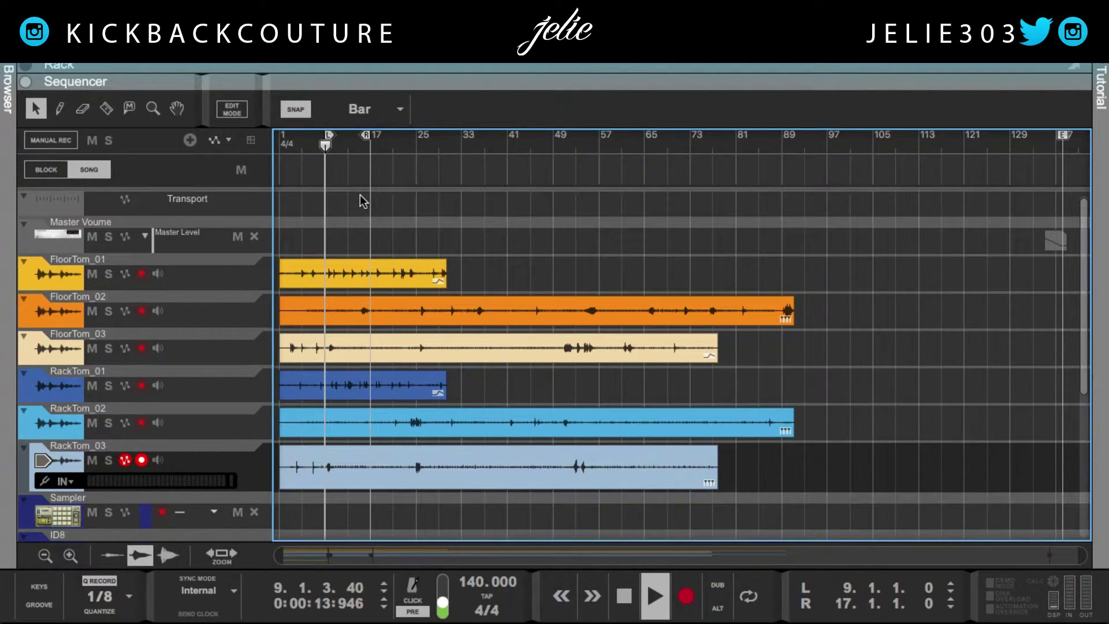
# Return to the mixer, raise FloorTom_01's gate hold to 4,000 ms for comparison and readjust it during playback
pyautogui.moveTo(387, 87); pyautogui.dragTo(442, 617)
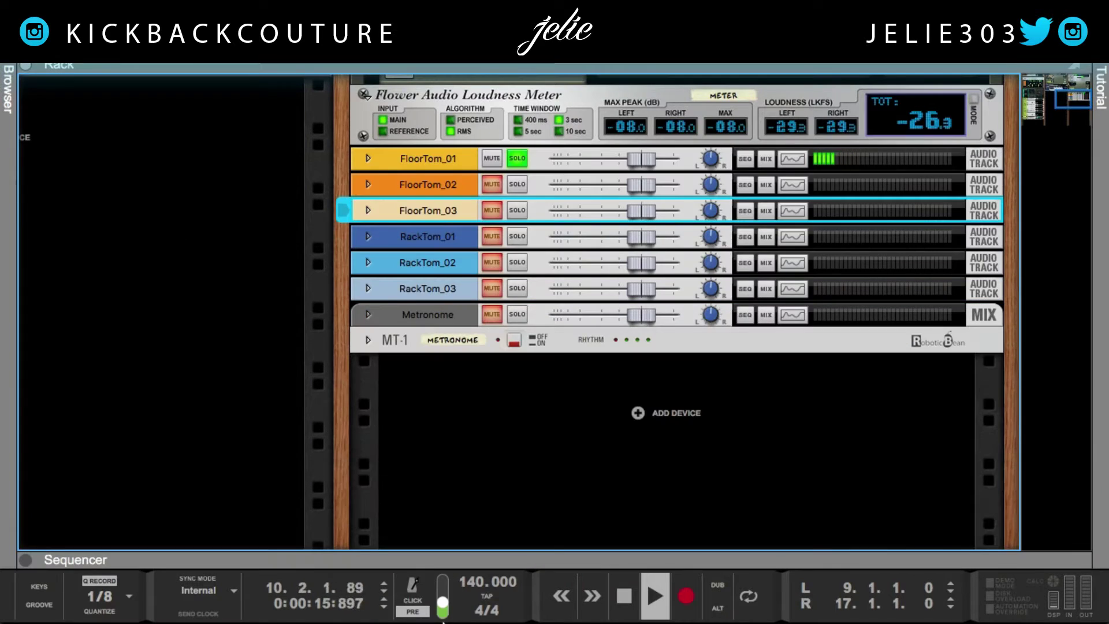
pyautogui.press('F5')
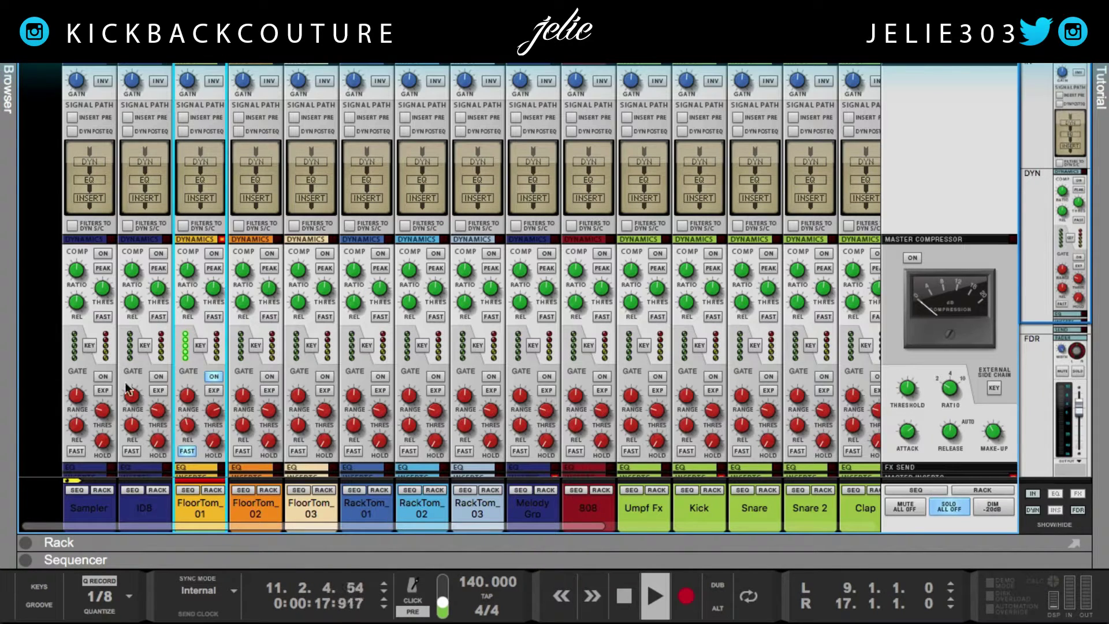
pyautogui.scroll(-8, 207, 376)
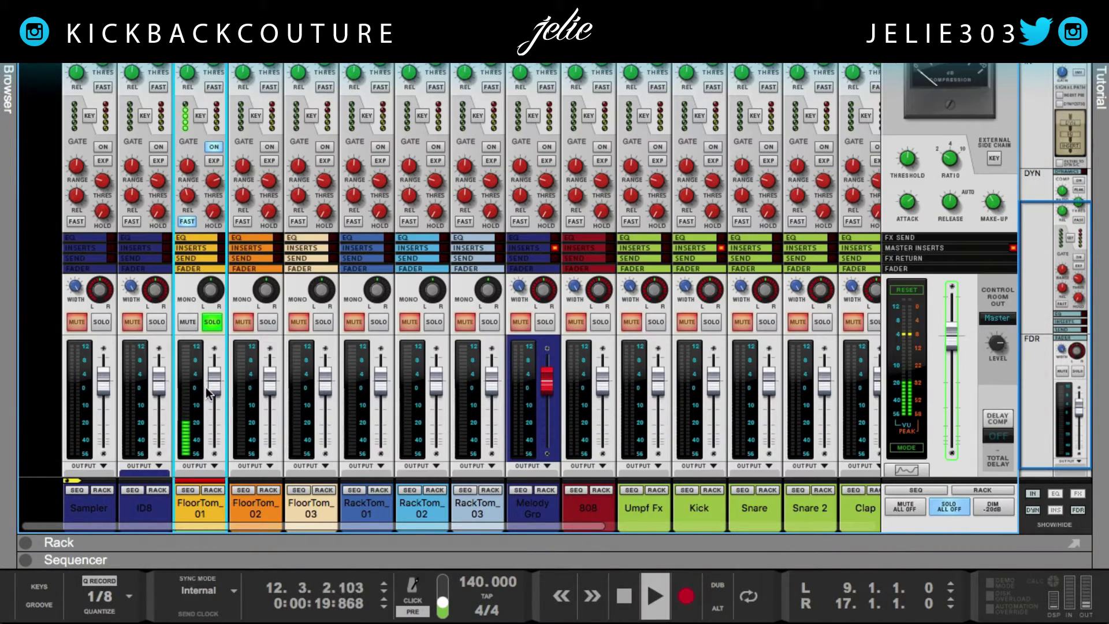
pyautogui.scroll(5, 206, 387)
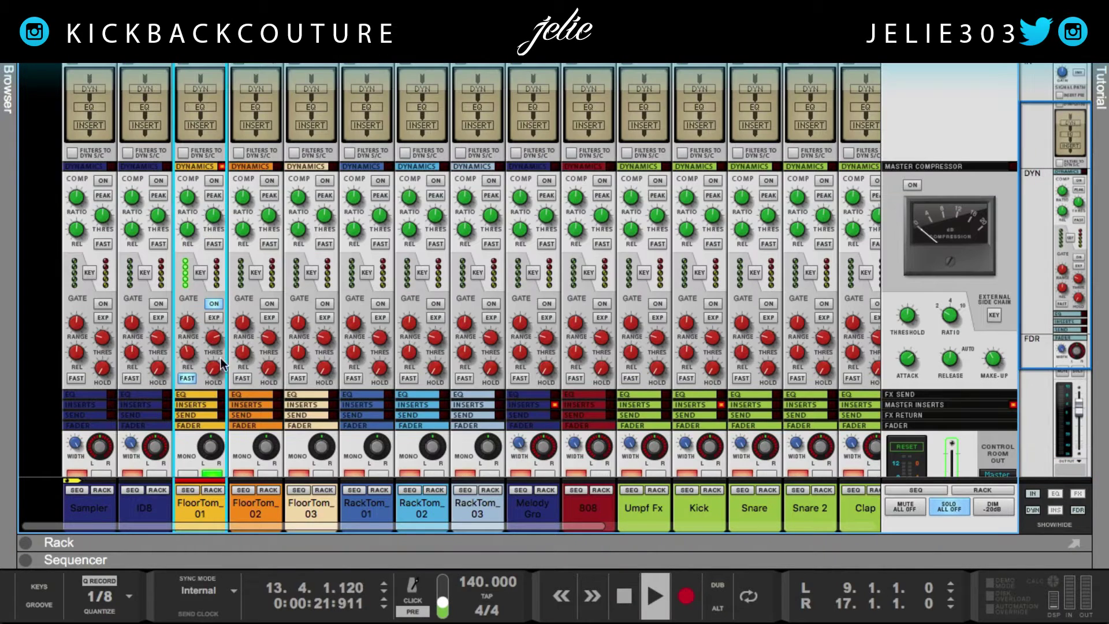
pyautogui.moveTo(220, 358); pyautogui.dragTo(217, 358)
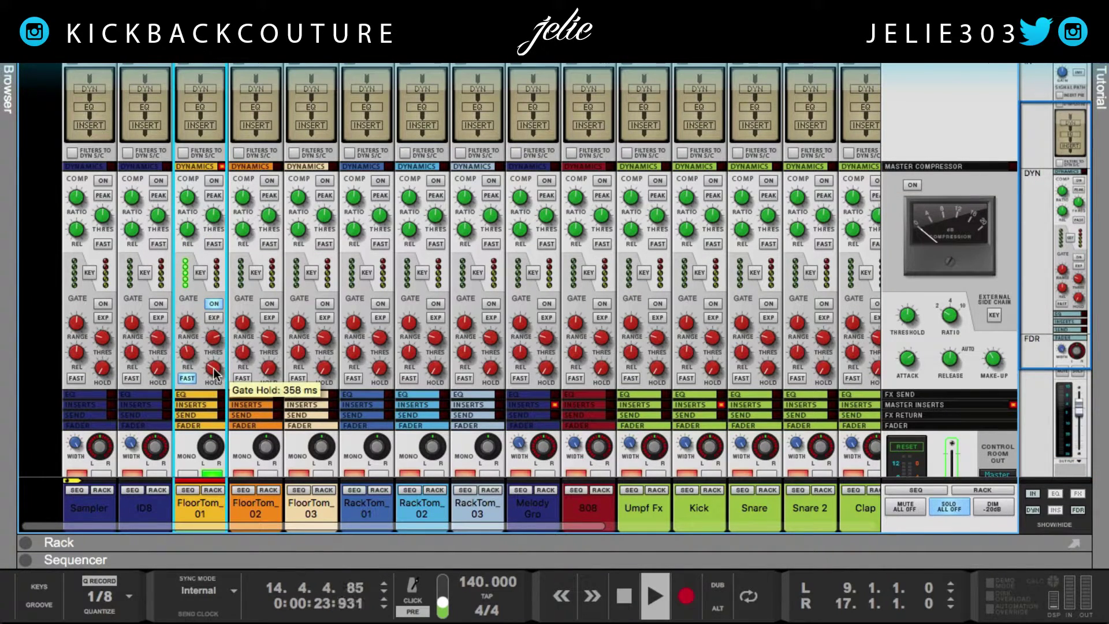
pyautogui.moveTo(214, 373); pyautogui.dragTo(215, 414)
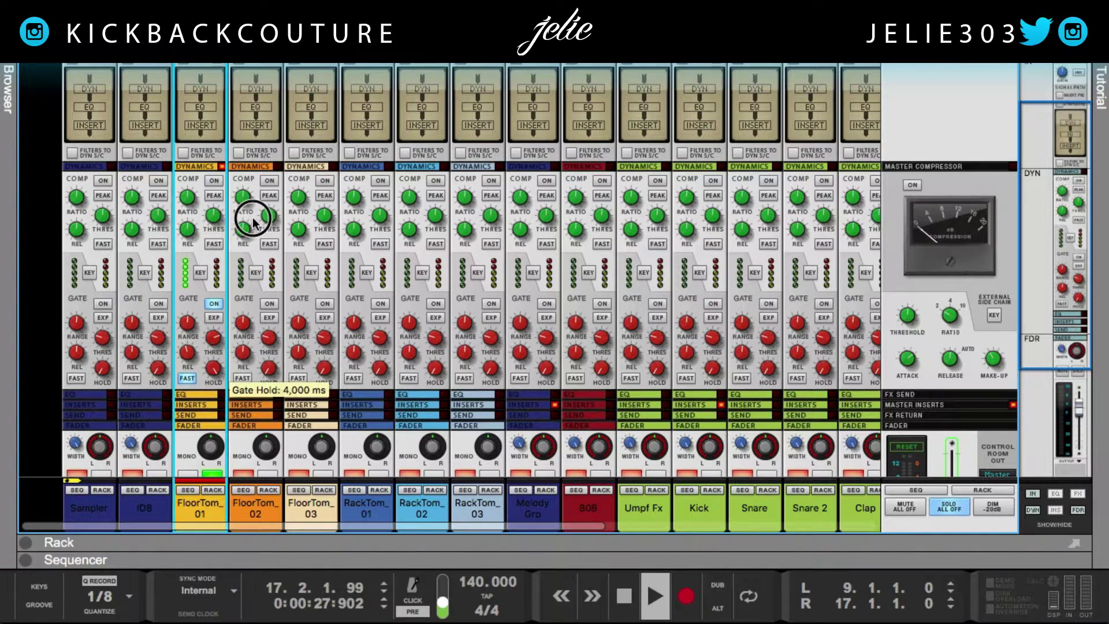
pyautogui.moveTo(213, 373); pyautogui.dragTo(215, 335)
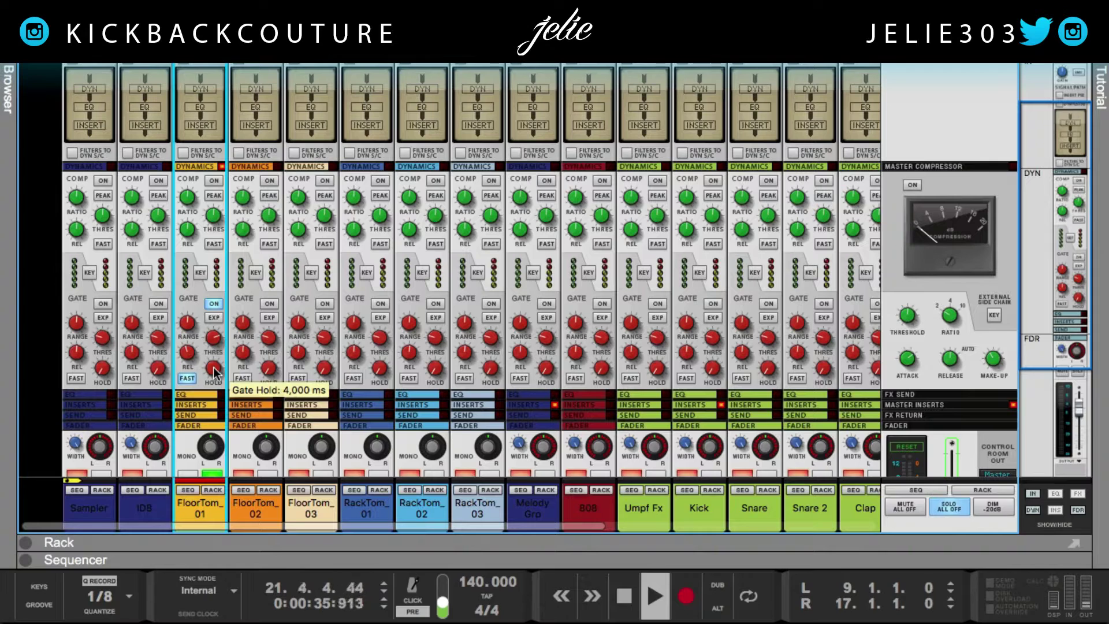
pyautogui.moveTo(214, 371)
pyautogui.mouseDown()
pyautogui.moveTo(212, 409)
pyautogui.moveTo(209, 355)
pyautogui.moveTo(213, 373)
pyautogui.mouseUp()
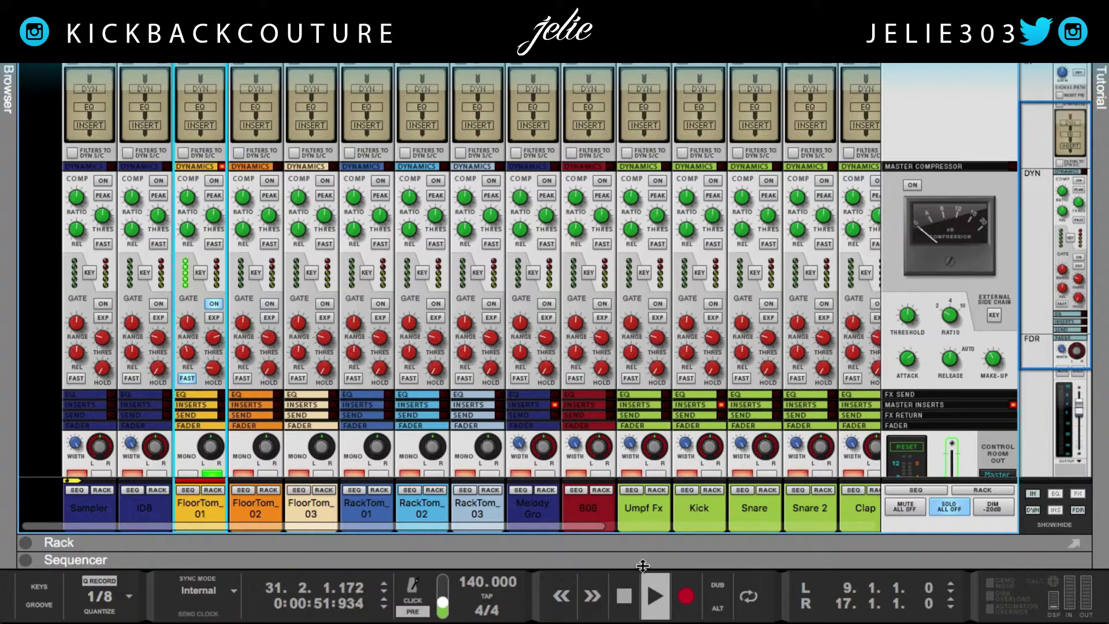
# Stop playback at the song start and set FloorTom_01's gate range to -40 dB
pyautogui.click(624, 595)
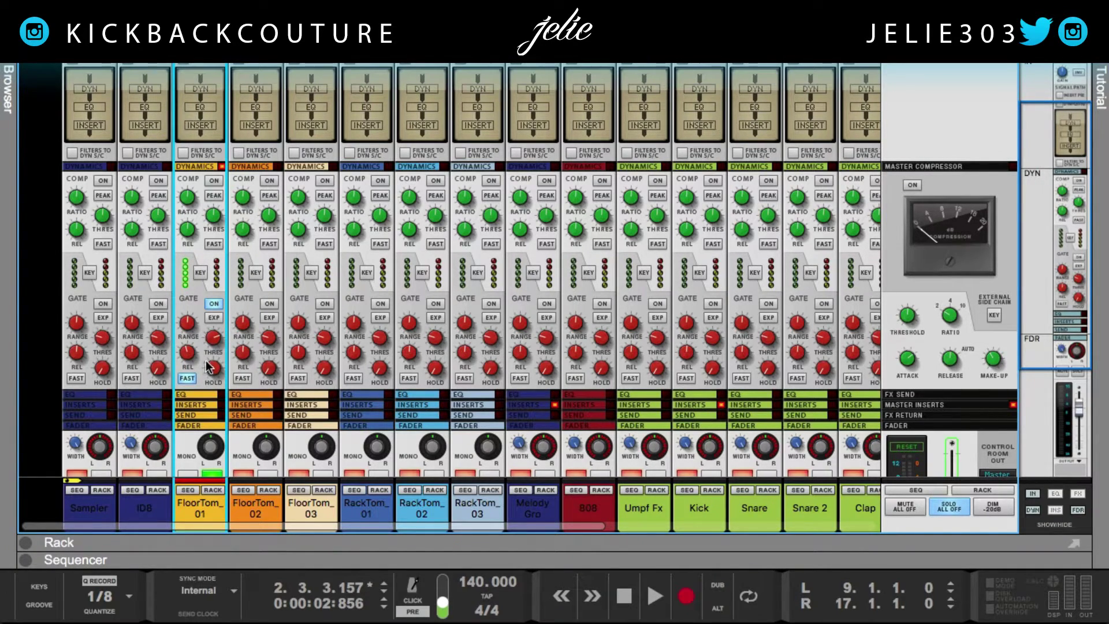
pyautogui.moveTo(218, 367)
pyautogui.click(624, 596)
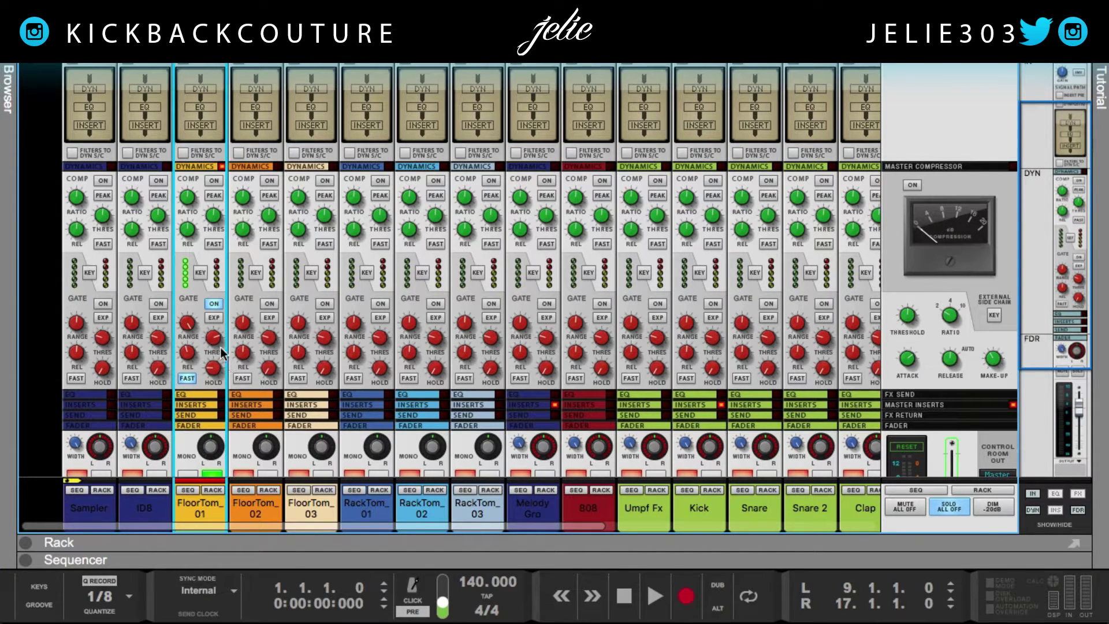
pyautogui.click(188, 325)
pyautogui.moveTo(189, 328); pyautogui.dragTo(160, 300)
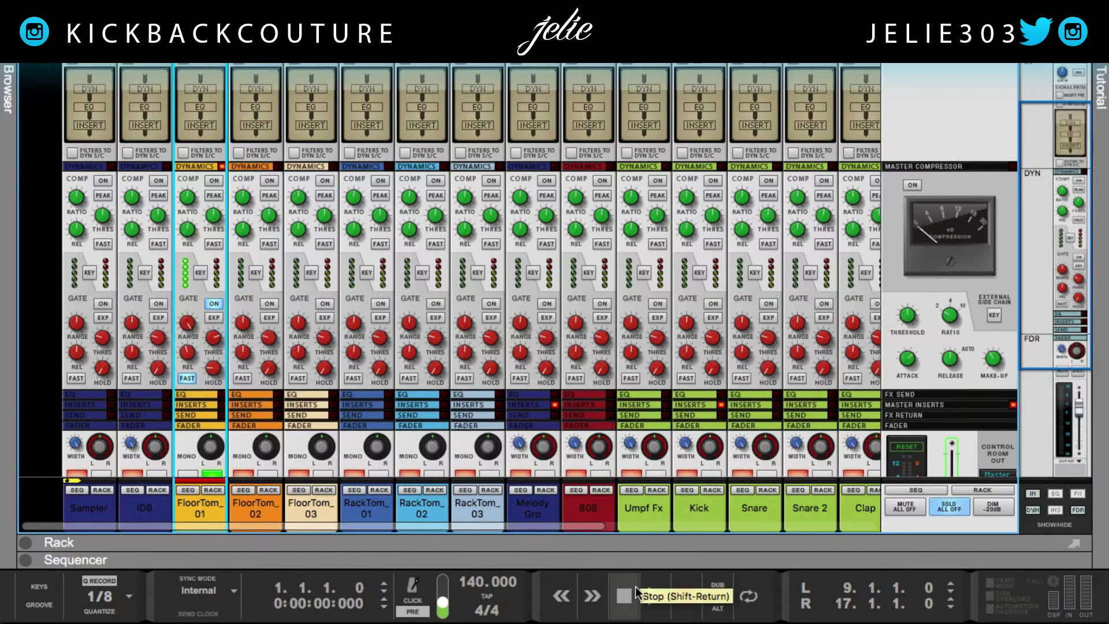
# Play from the left locator and compare FloorTom_01's gate with expander mode on and off
pyautogui.press('space')
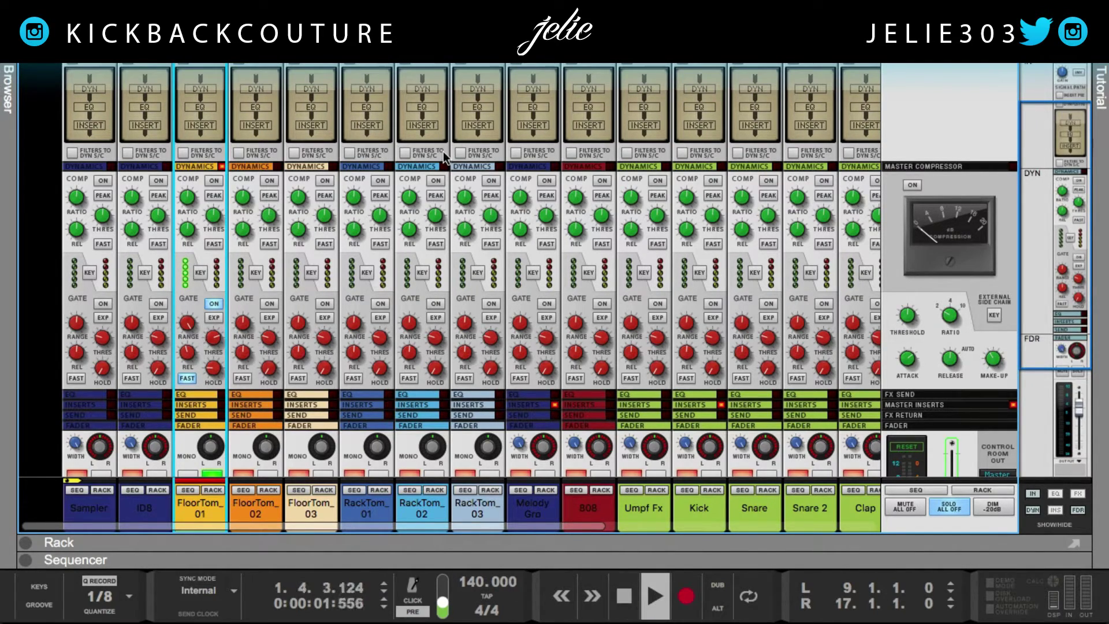
pyautogui.press('KP_1')
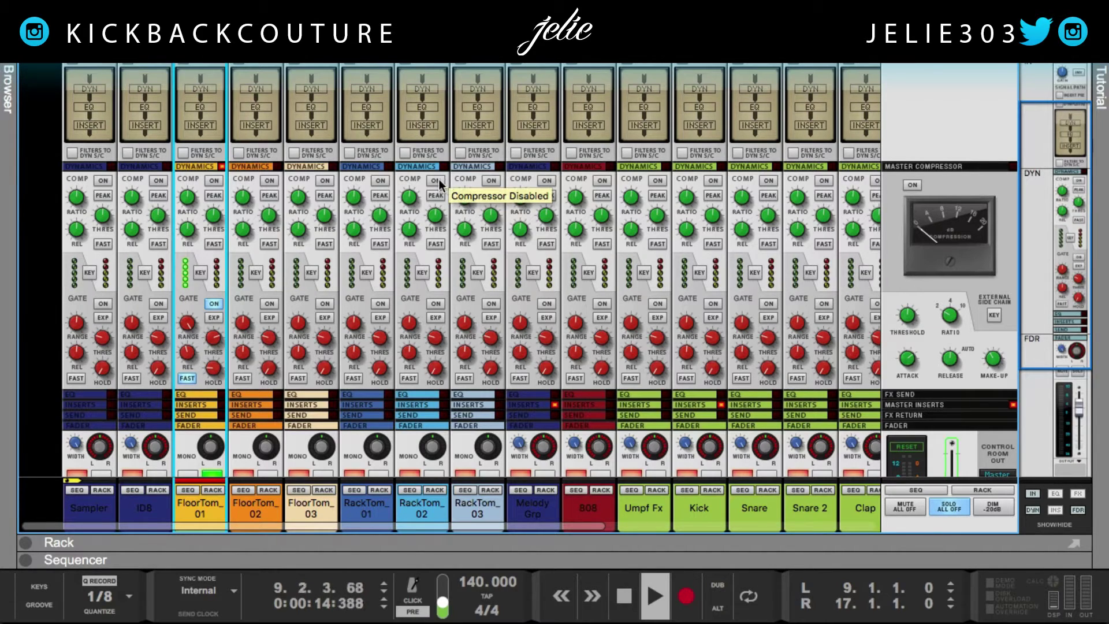
pyautogui.click(219, 315)
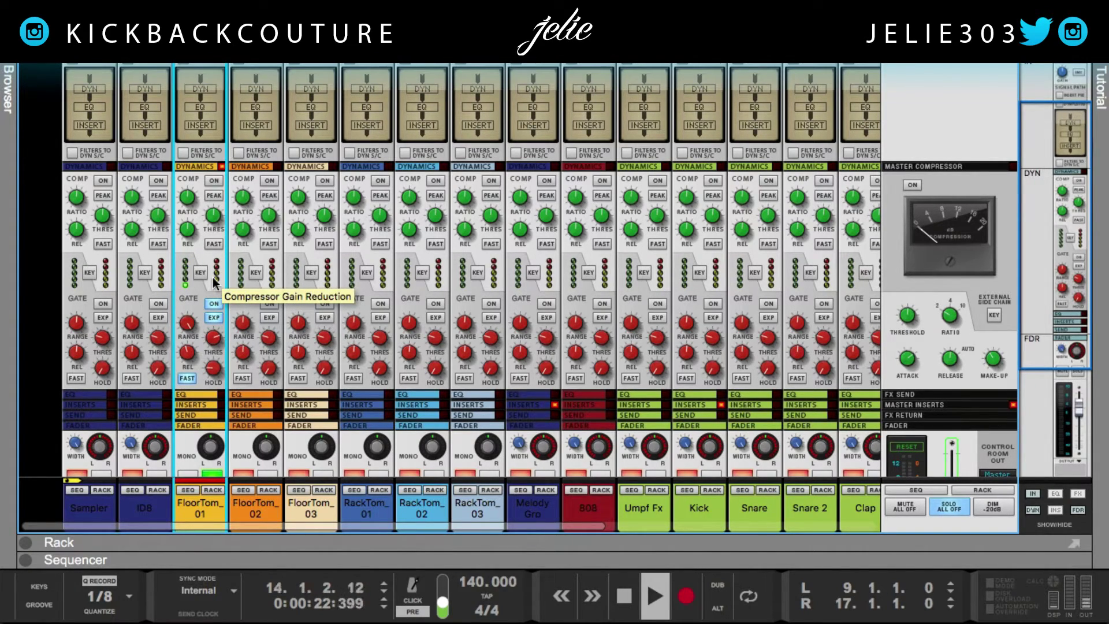
pyautogui.click(220, 316)
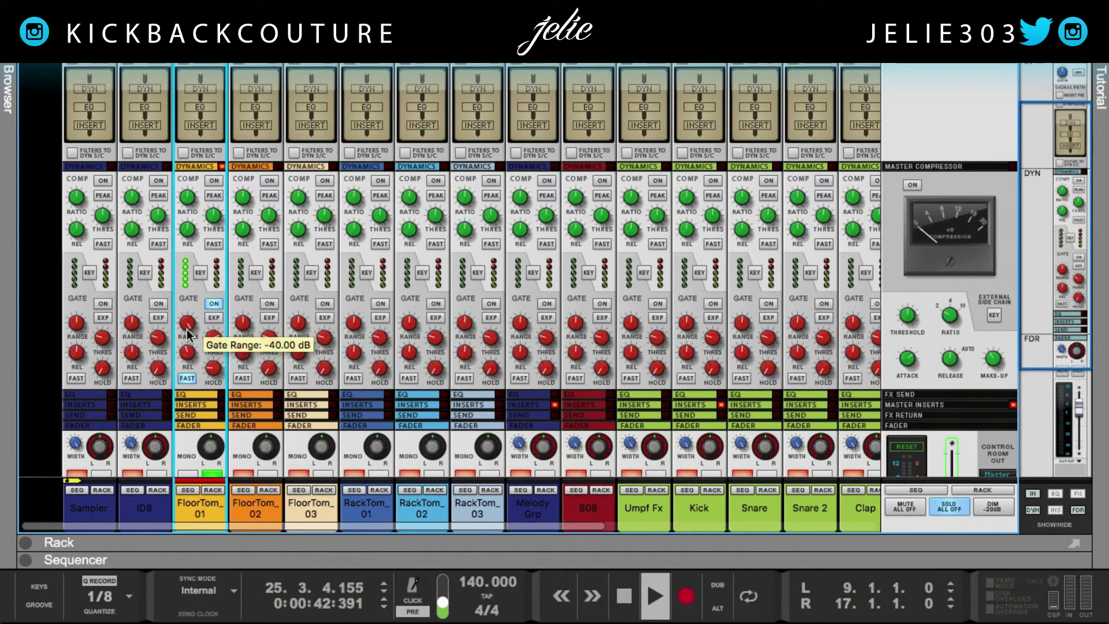
# Stop playback and bring FloorTom_01's fader and solo controls into view
pyautogui.scroll(-5, 186, 335)
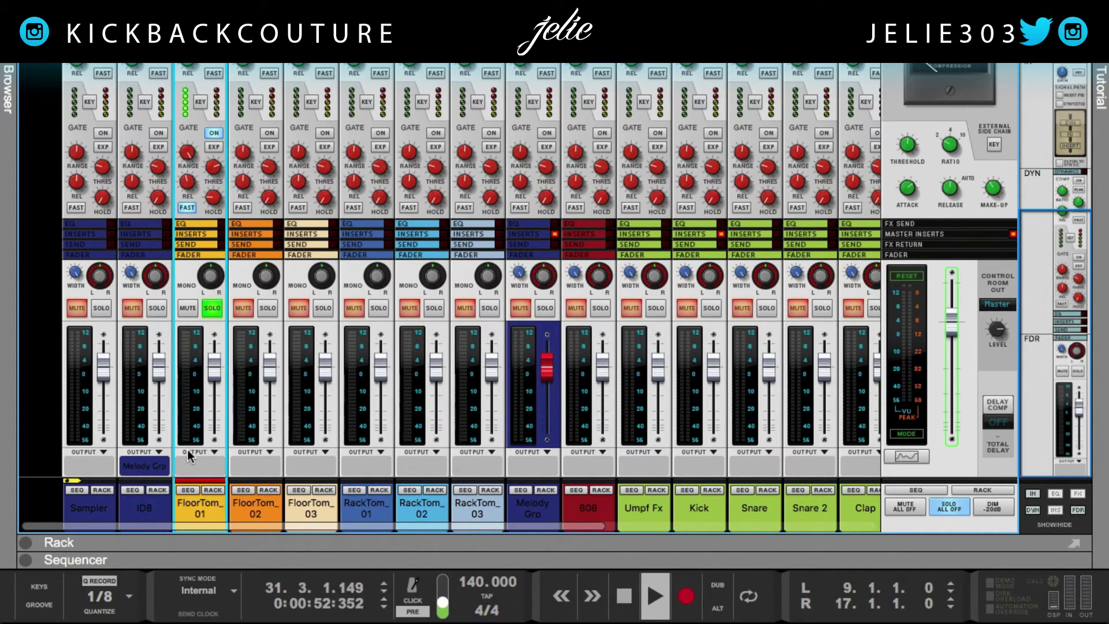
pyautogui.press('space')
pyautogui.scroll(1, 220, 317)
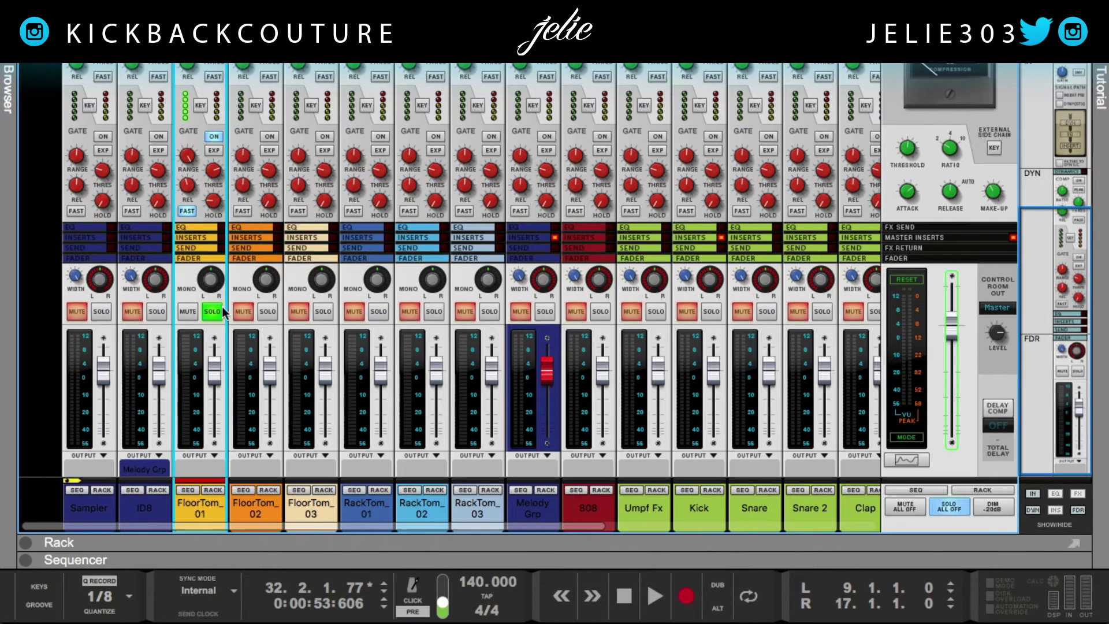
pyautogui.scroll(1, 211, 313)
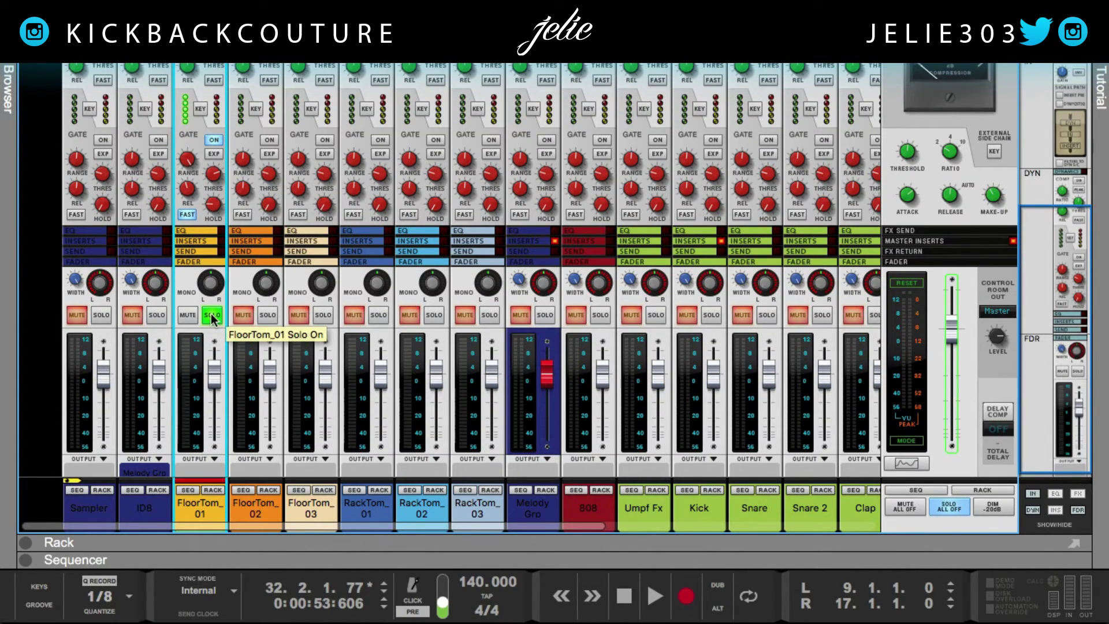